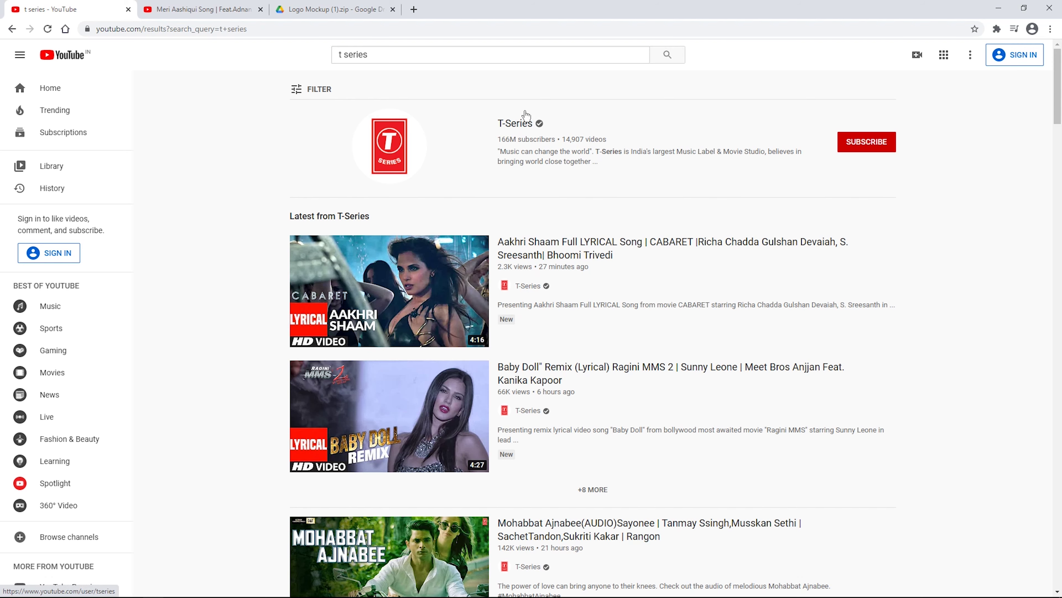
Go back to the YouTube T-Series results, then bring up the A OFFICIAL mockup photo in Photos
{"action": "left_click", "coordinate": [194, 8]}
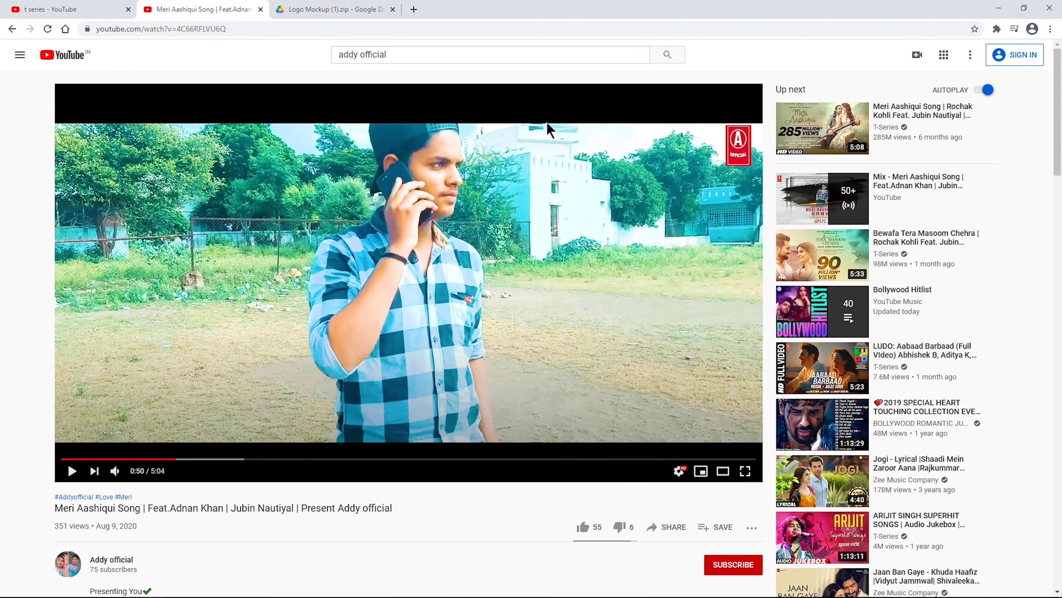
{"action": "left_click", "coordinate": [77, 9]}
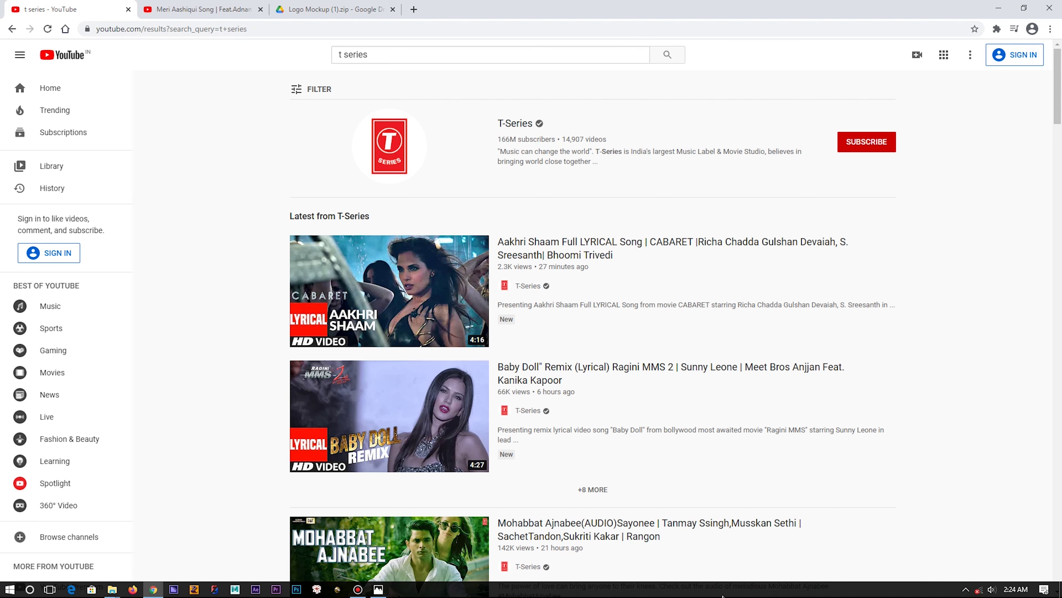
{"action": "left_click", "coordinate": [378, 589]}
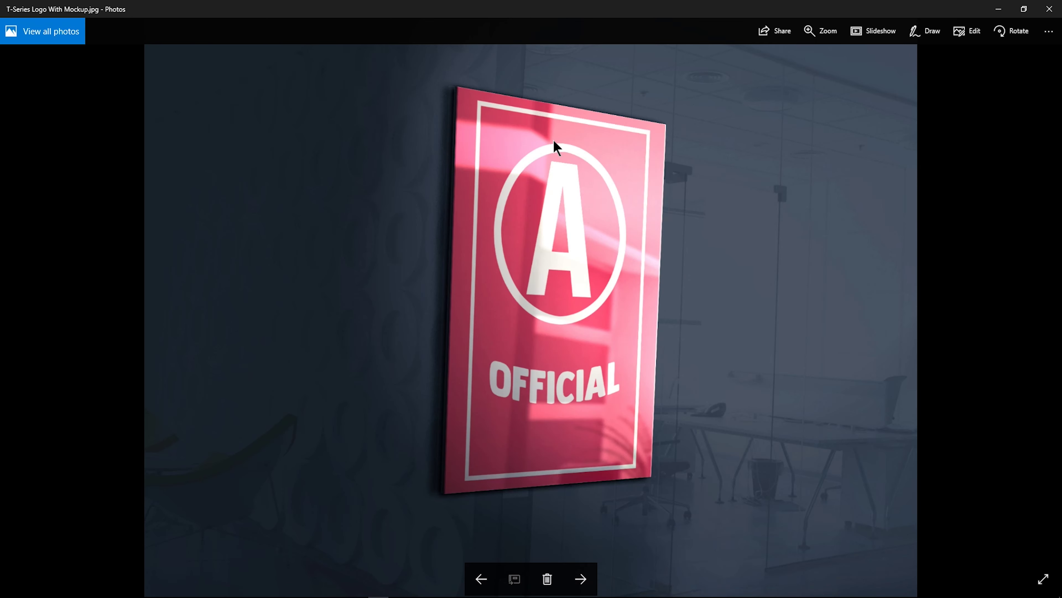
Zoom into and pan across the red A OFFICIAL wall-sign mockup, then fit it back to view
{"action": "scroll", "coordinate": [618, 214], "scroll_direction": "up", "scroll_amount": 3}
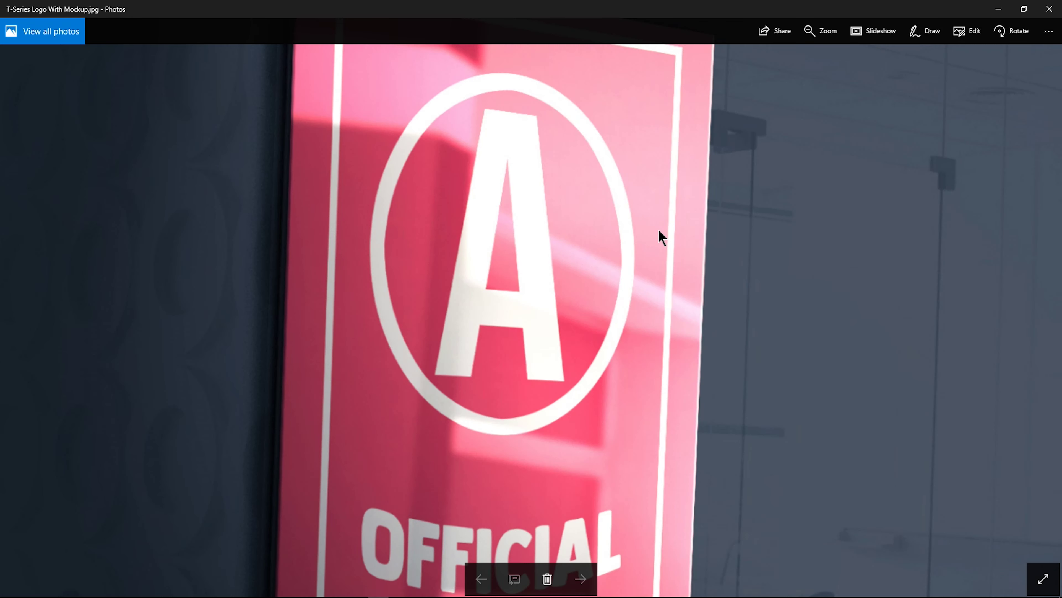
{"action": "scroll", "coordinate": [660, 237], "scroll_direction": "up", "scroll_amount": 2}
{"action": "mouse_move", "coordinate": [429, 344]}
{"action": "left_mouse_down"}
{"action": "mouse_move", "coordinate": [379, 135]}
{"action": "mouse_move", "coordinate": [689, 218]}
{"action": "left_mouse_up"}
{"action": "scroll", "coordinate": [517, 332], "scroll_direction": "down", "scroll_amount": 2}
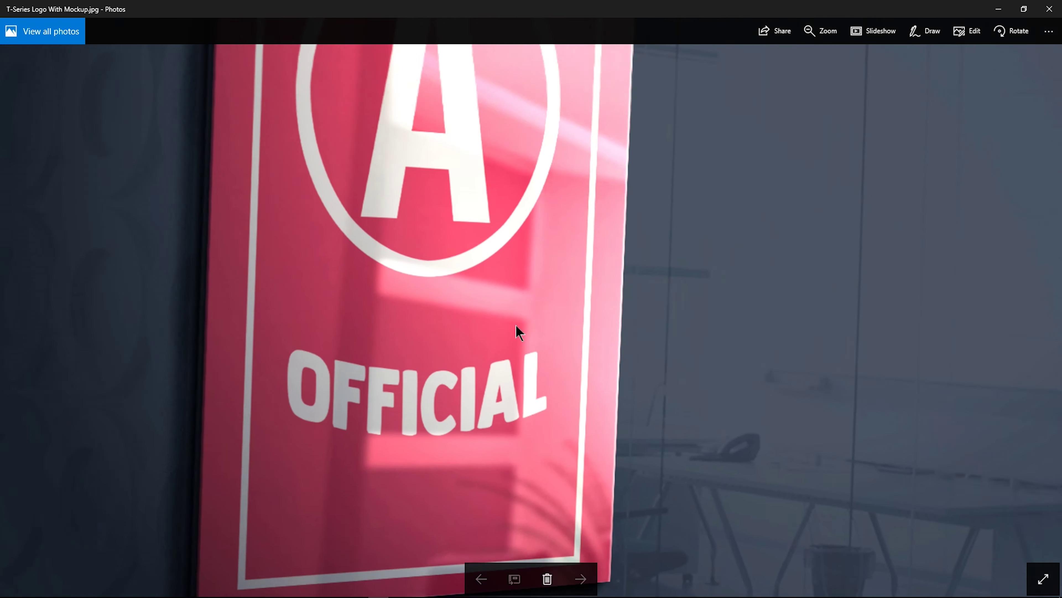
{"action": "scroll", "coordinate": [581, 306], "scroll_direction": "up", "scroll_amount": 2}
{"action": "double_click", "coordinate": [581, 305]}
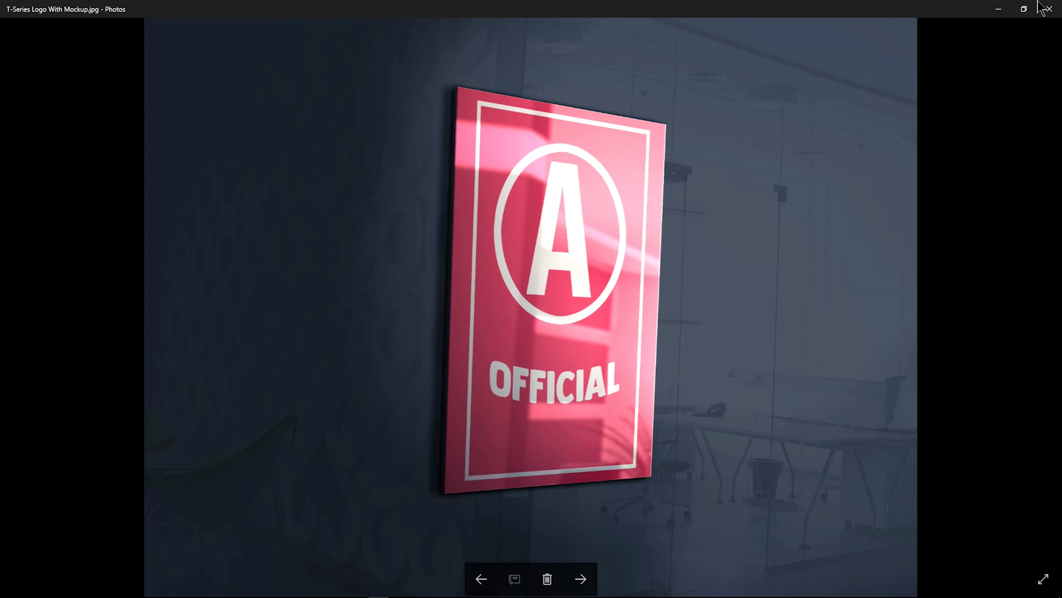
Close the mockup photo and download Logo Mockup (1).zip from its Google Drive tab
{"action": "left_click", "coordinate": [1049, 8]}
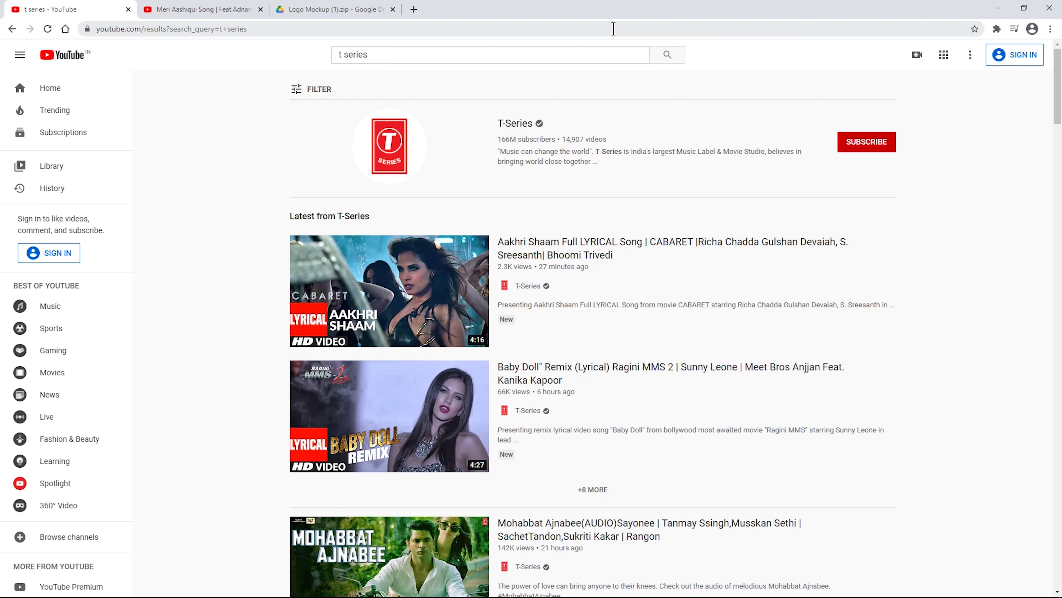
{"action": "left_click", "coordinate": [362, 9]}
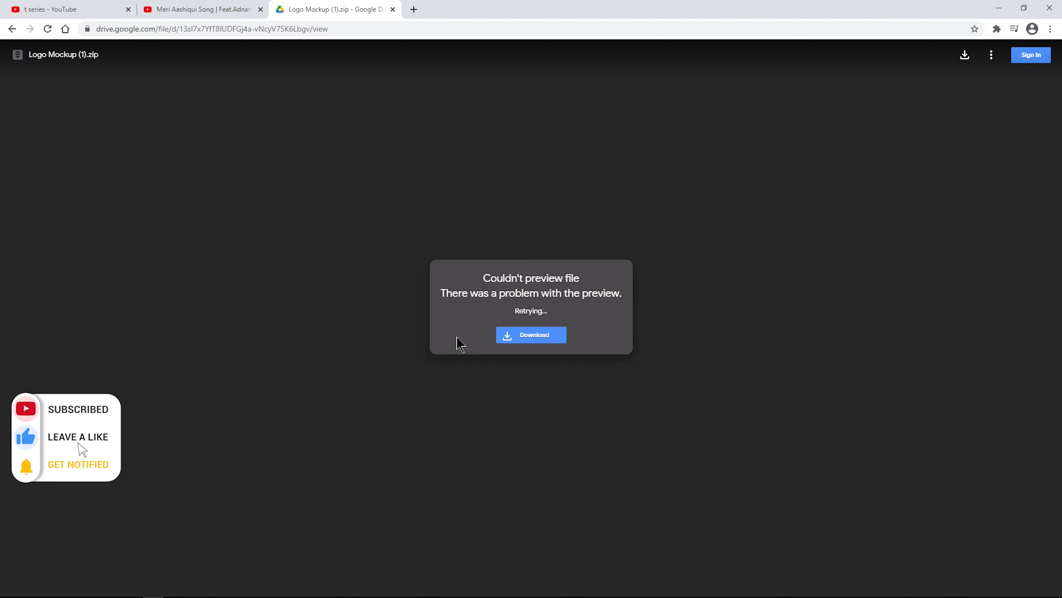
{"action": "left_click", "coordinate": [532, 335]}
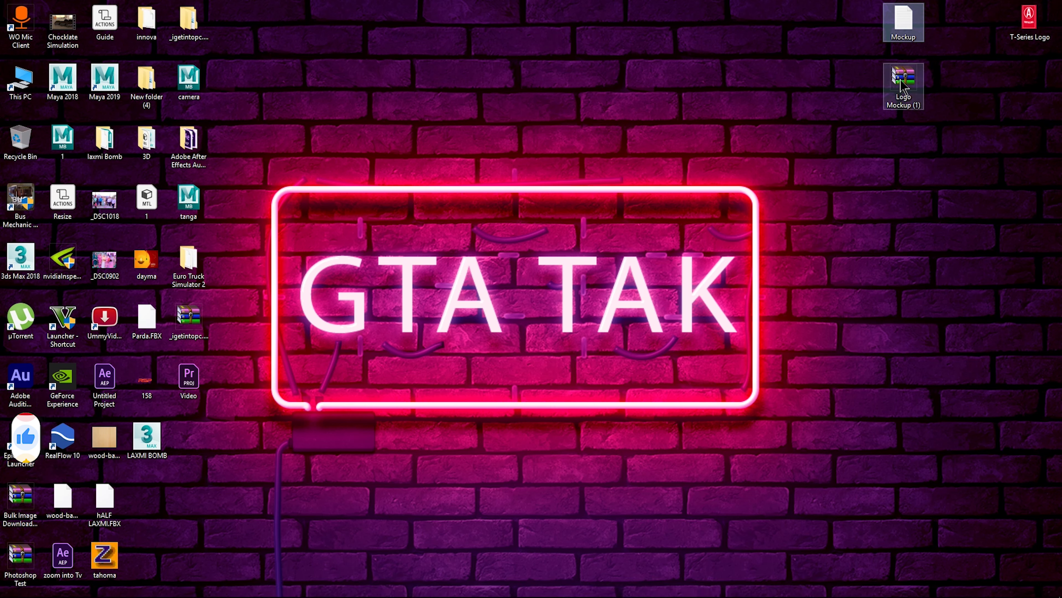
Delete the old Mockup file, move the archive to the top row, and preview the T-Series Logo image
{"action": "key", "text": "Delete"}
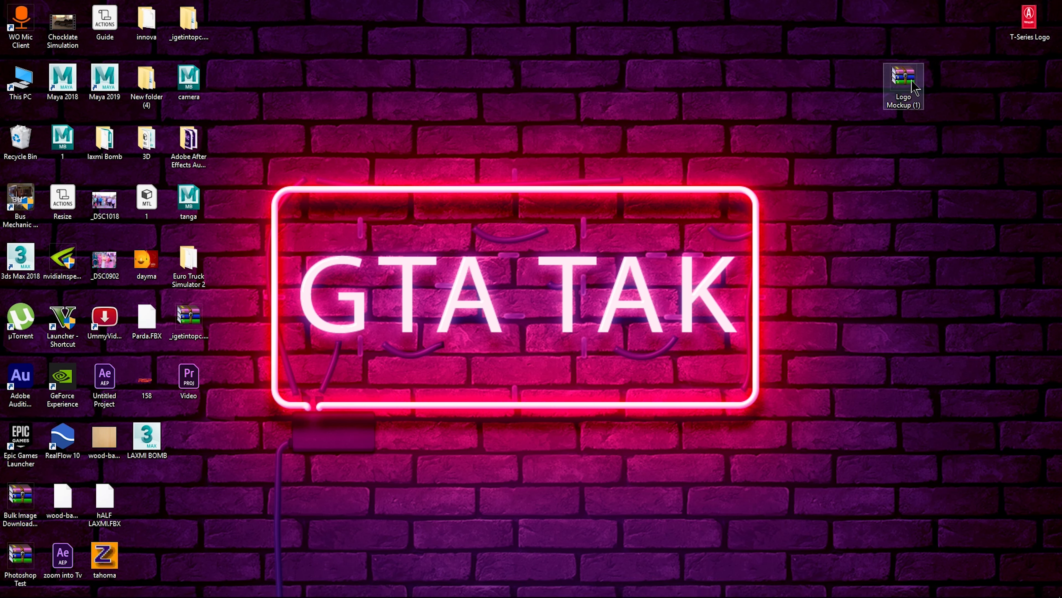
{"action": "left_click_drag", "start_coordinate": [904, 78], "coordinate": [896, 31]}
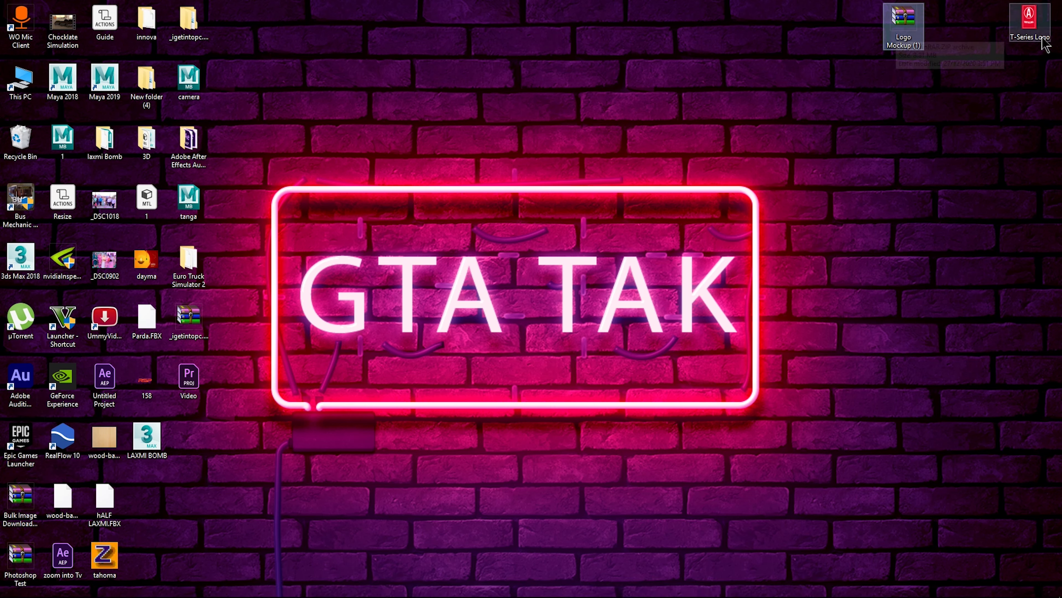
{"action": "double_click", "coordinate": [1030, 21]}
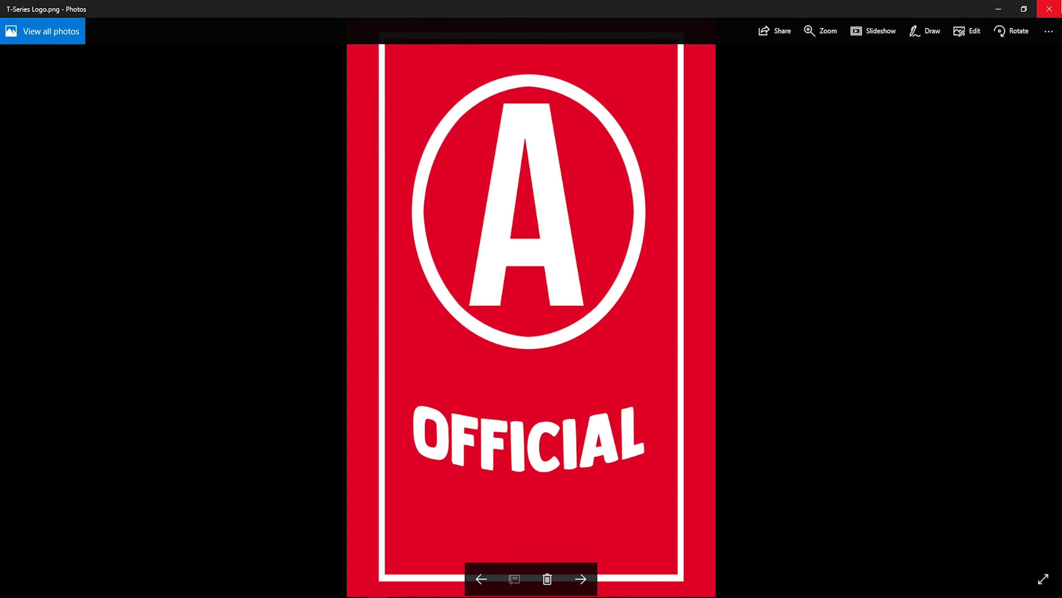
{"action": "left_click", "coordinate": [1049, 9]}
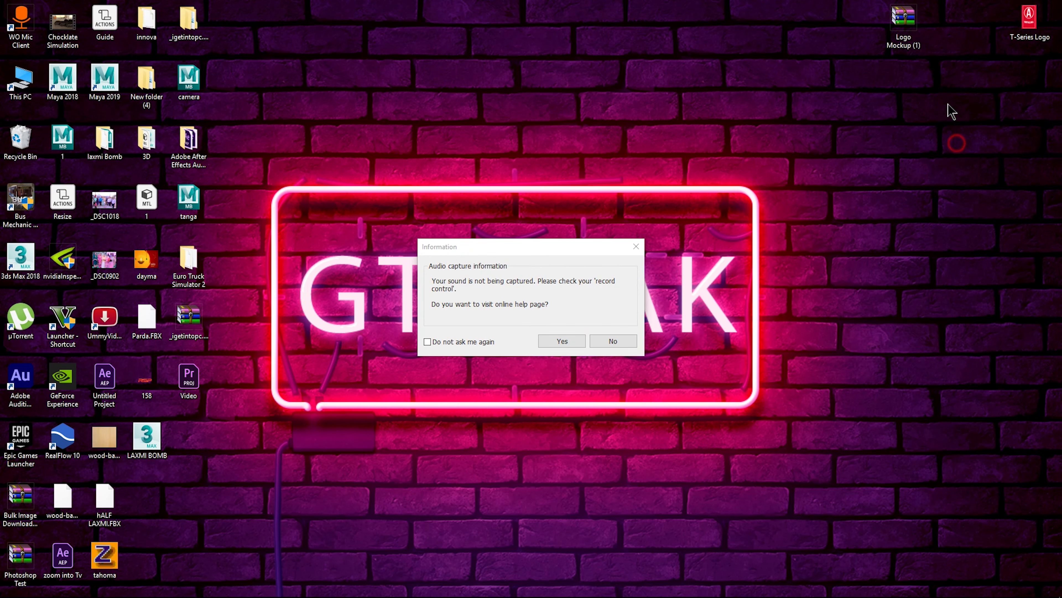
{"action": "left_click", "coordinate": [613, 341]}
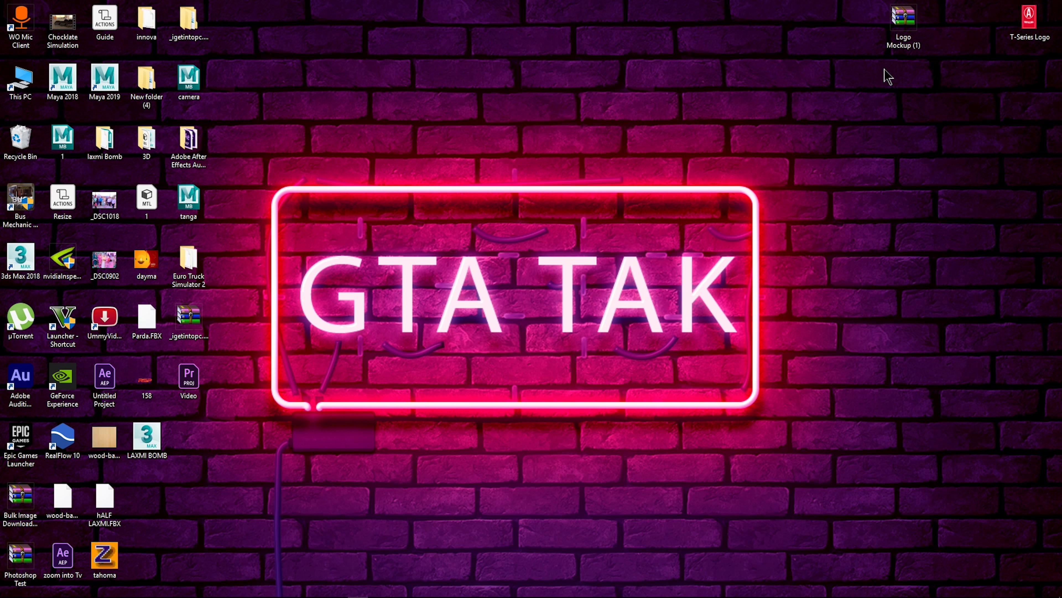
Extract the Logo Mockup (1) archive with WinRAR into a new desktop folder
{"action": "right_click", "coordinate": [905, 27]}
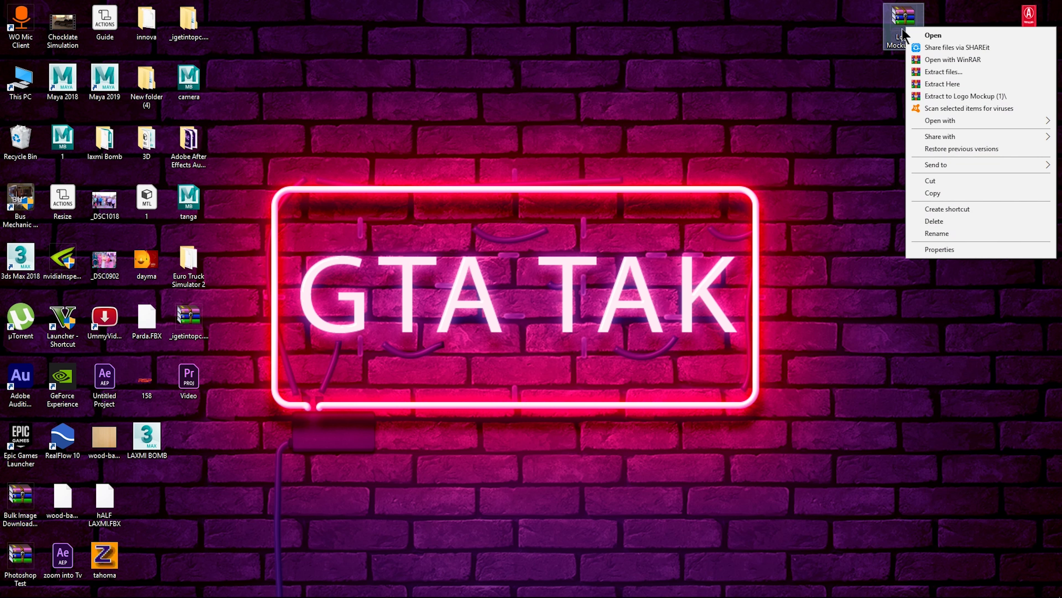
{"action": "left_click", "coordinate": [958, 72]}
{"action": "left_click", "coordinate": [564, 418]}
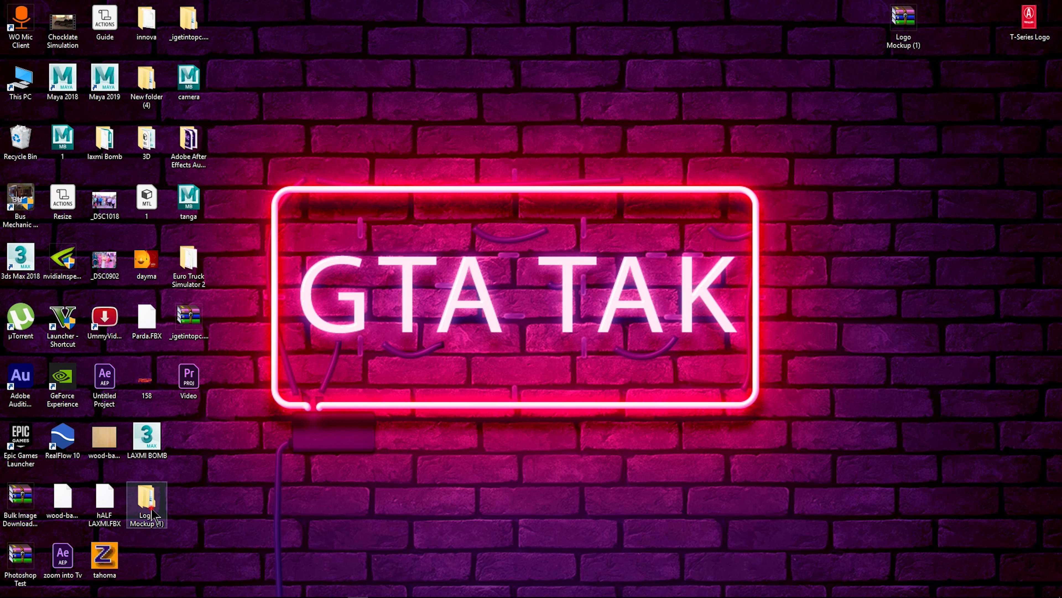
Open the nested Logo Mockup (1) folders and preview the ROSE mockup JPG, then close it
{"action": "double_click", "coordinate": [153, 515]}
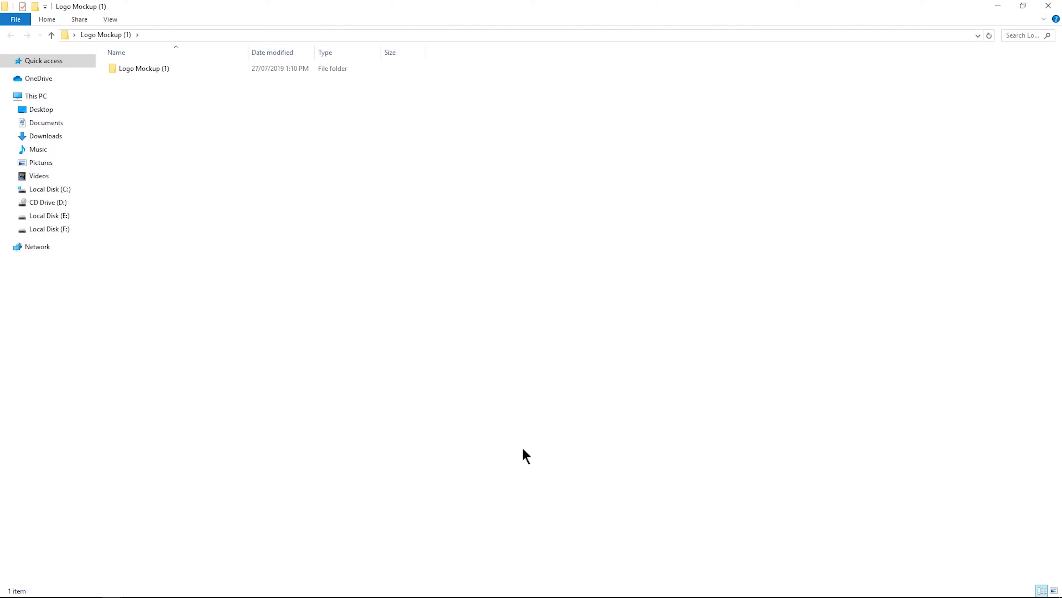
{"action": "double_click", "coordinate": [148, 67]}
{"action": "left_click", "coordinate": [153, 79]}
{"action": "double_click", "coordinate": [154, 79]}
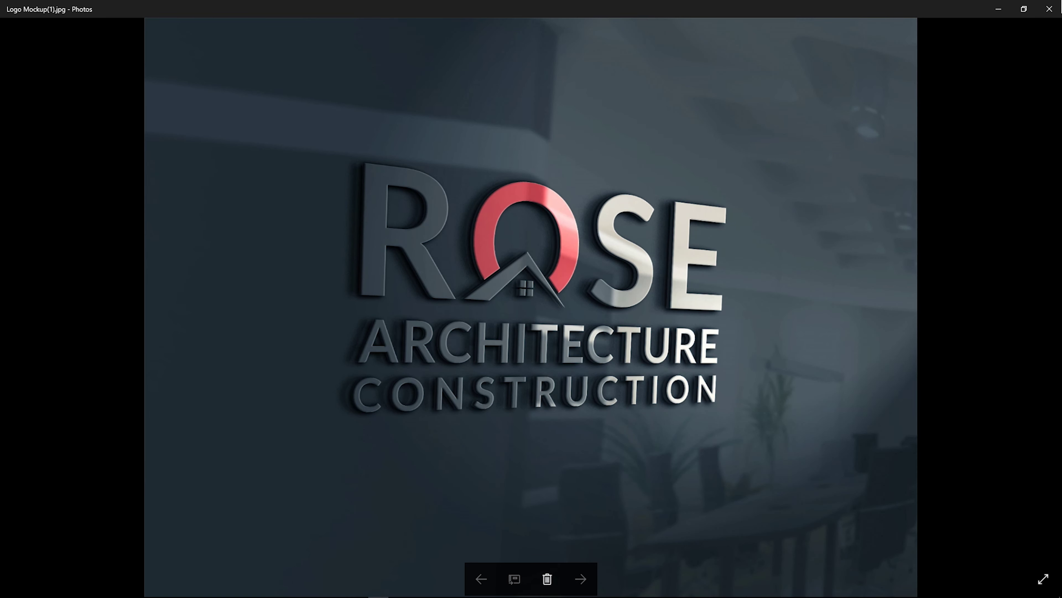
{"action": "left_click", "coordinate": [1050, 9]}
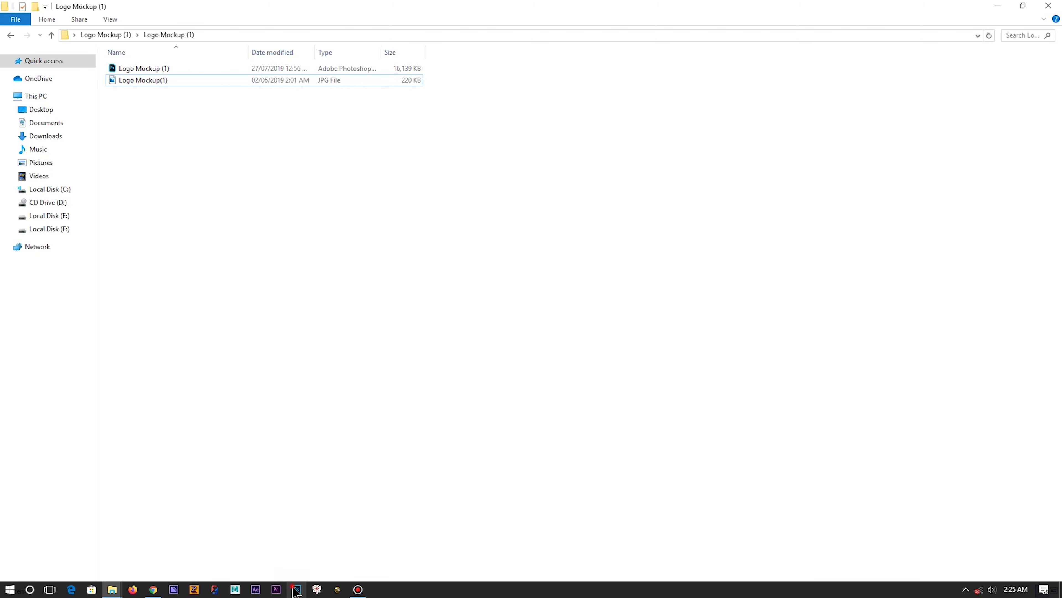
{"action": "left_click", "coordinate": [640, 466]}
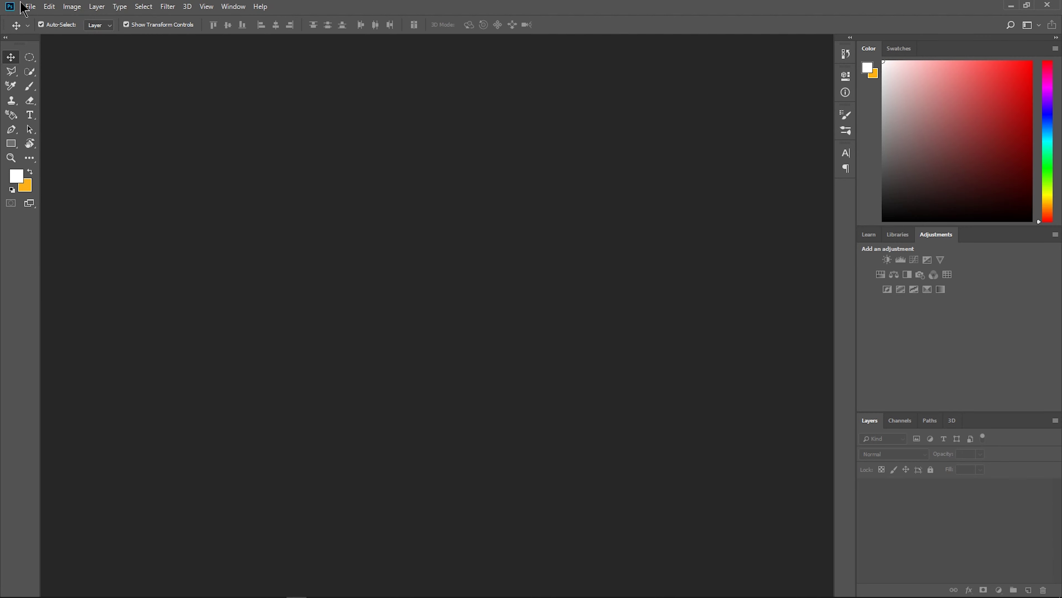
Open Logo Mockup (1).psd from Desktop > Logo Mockup (1) > Logo Mockup (1) in Photoshop
{"action": "left_click", "coordinate": [28, 7]}
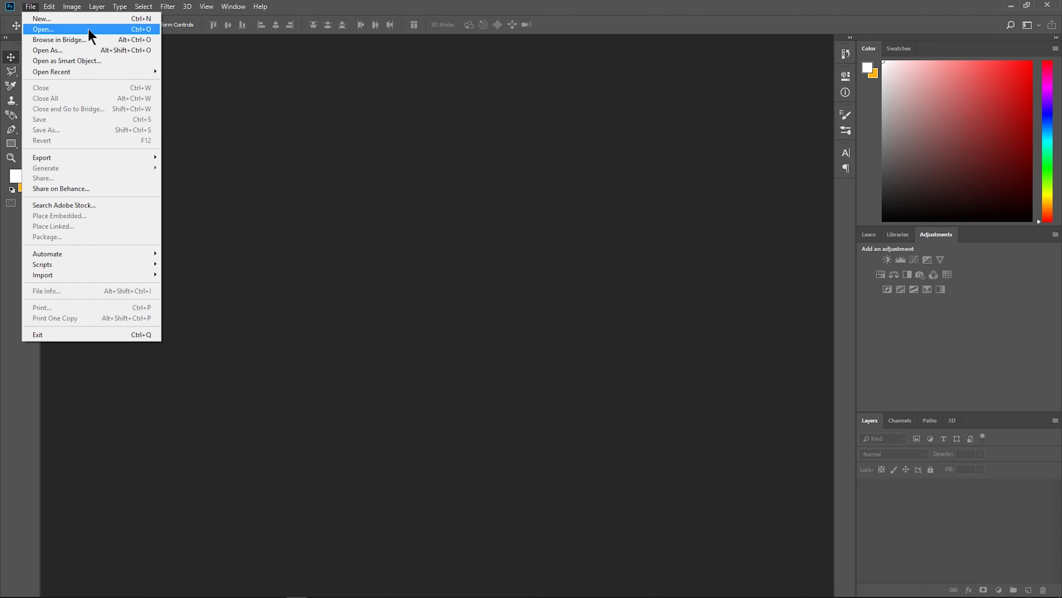
{"action": "key", "text": "Right"}
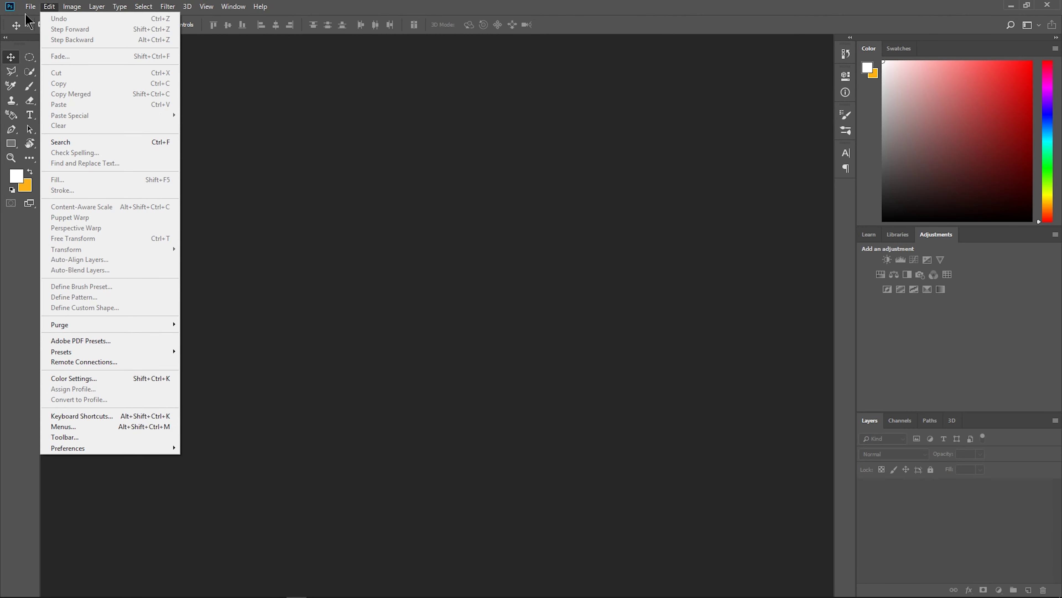
{"action": "key", "text": "Left"}
{"action": "left_click", "coordinate": [74, 30]}
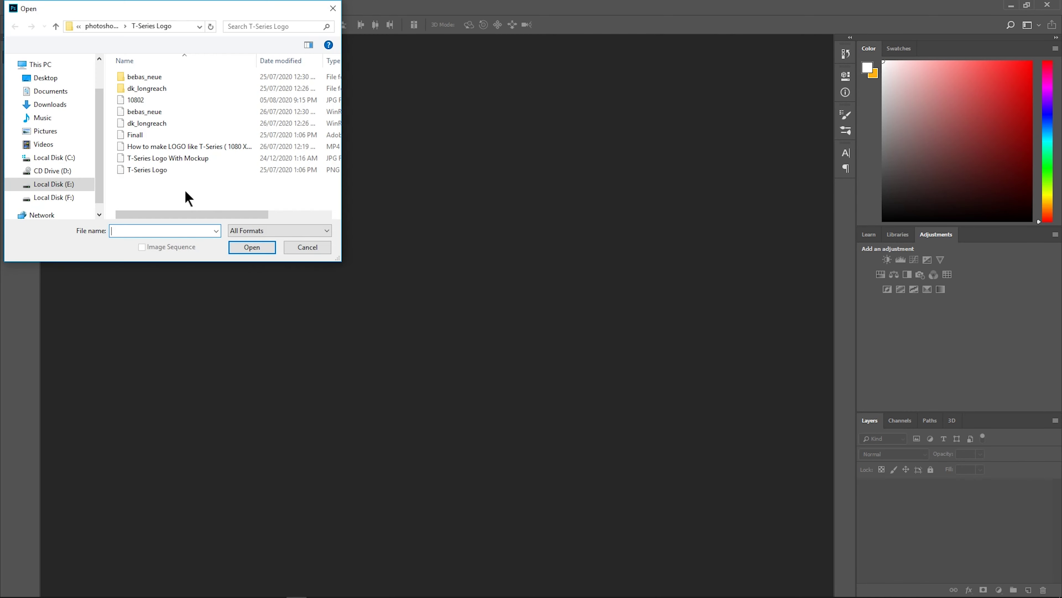
{"action": "left_click", "coordinate": [36, 78]}
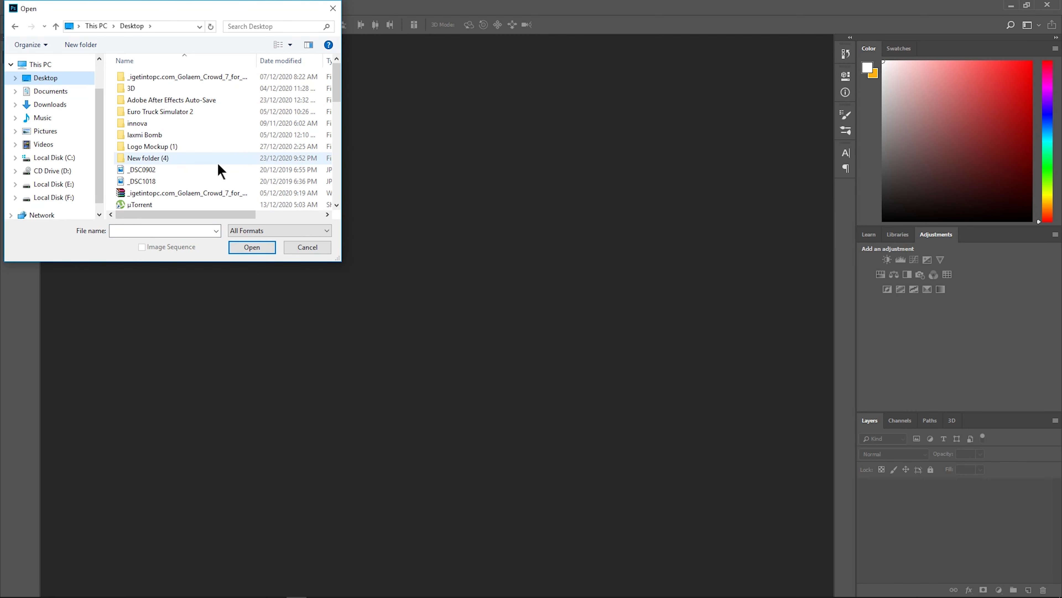
{"action": "double_click", "coordinate": [171, 147]}
{"action": "left_click", "coordinate": [159, 78]}
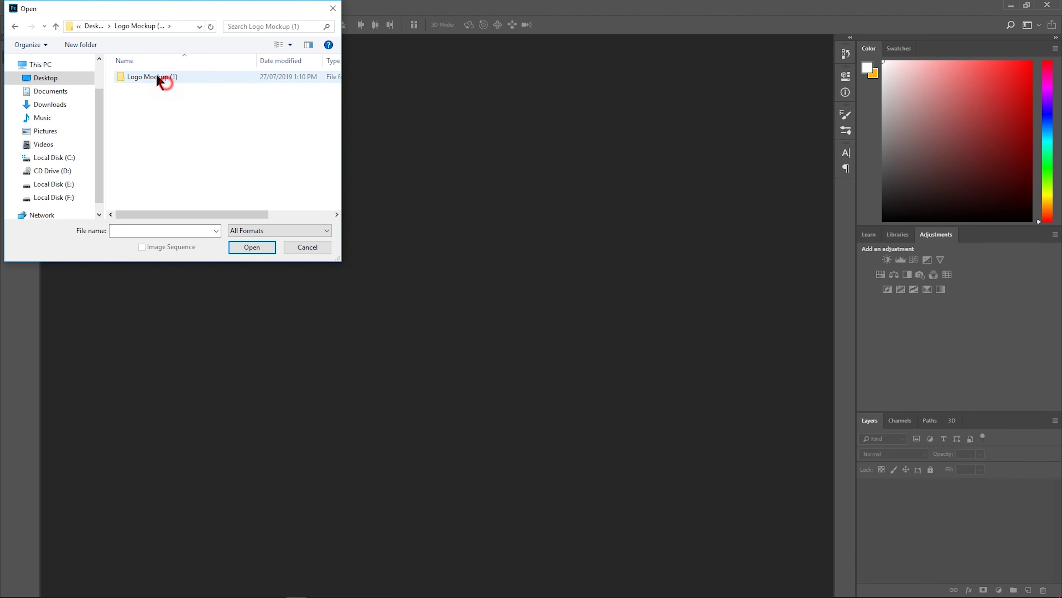
{"action": "double_click", "coordinate": [159, 78]}
{"action": "left_click", "coordinate": [159, 78]}
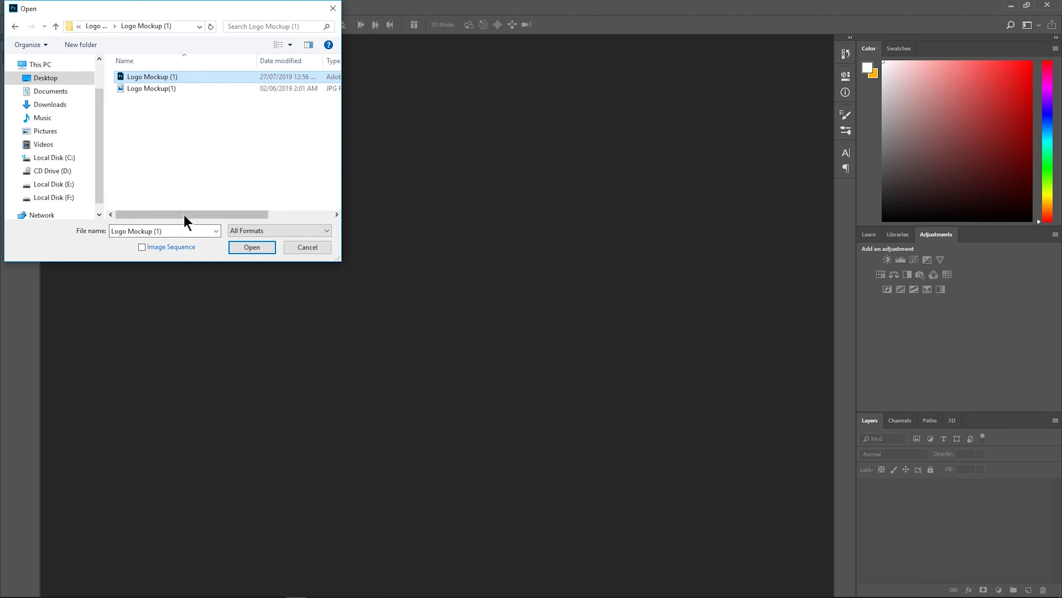
{"action": "left_click_drag", "start_coordinate": [184, 215], "coordinate": [123, 228]}
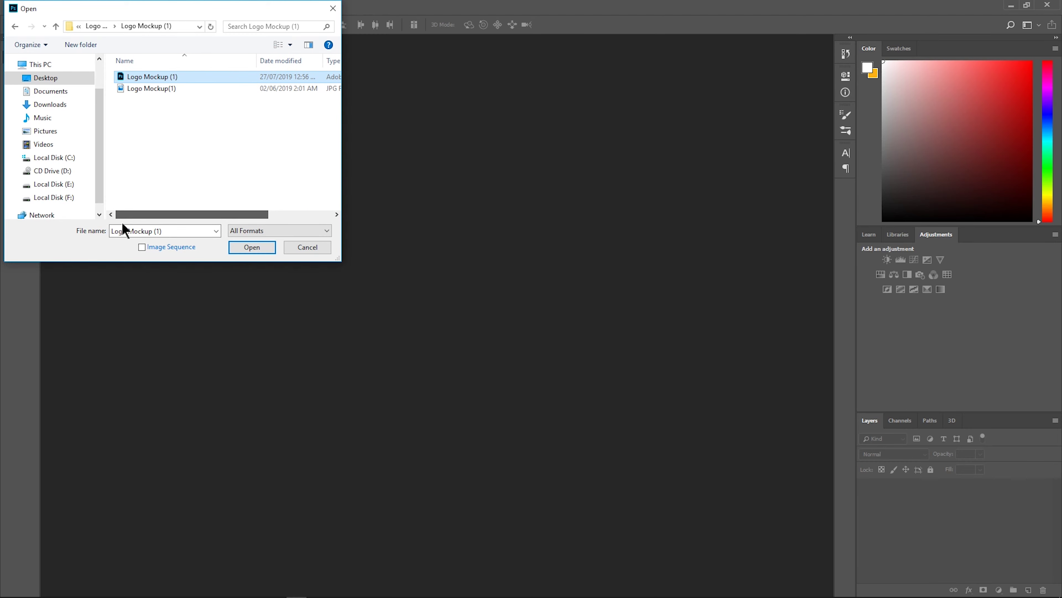
{"action": "left_click", "coordinate": [247, 247]}
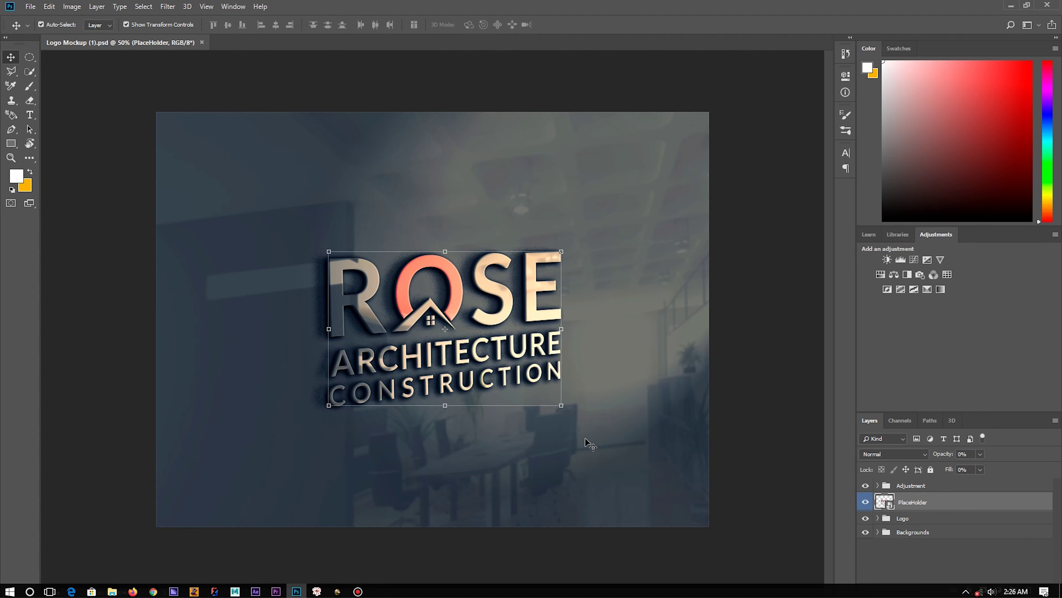
Check the wall sign logo up close, then open the PlaceHolder smart object for editing
{"action": "key", "text": "ctrl+plus"}
{"action": "key", "text": "ctrl+plus"}
{"action": "key", "text": "ctrl+minus"}
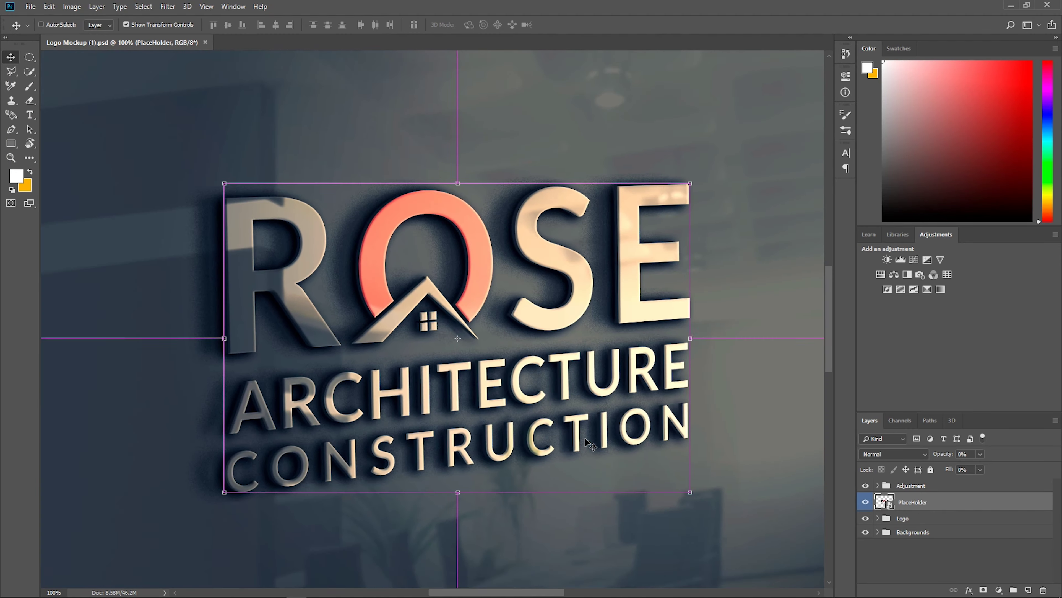
{"action": "key", "text": "ctrl+minus"}
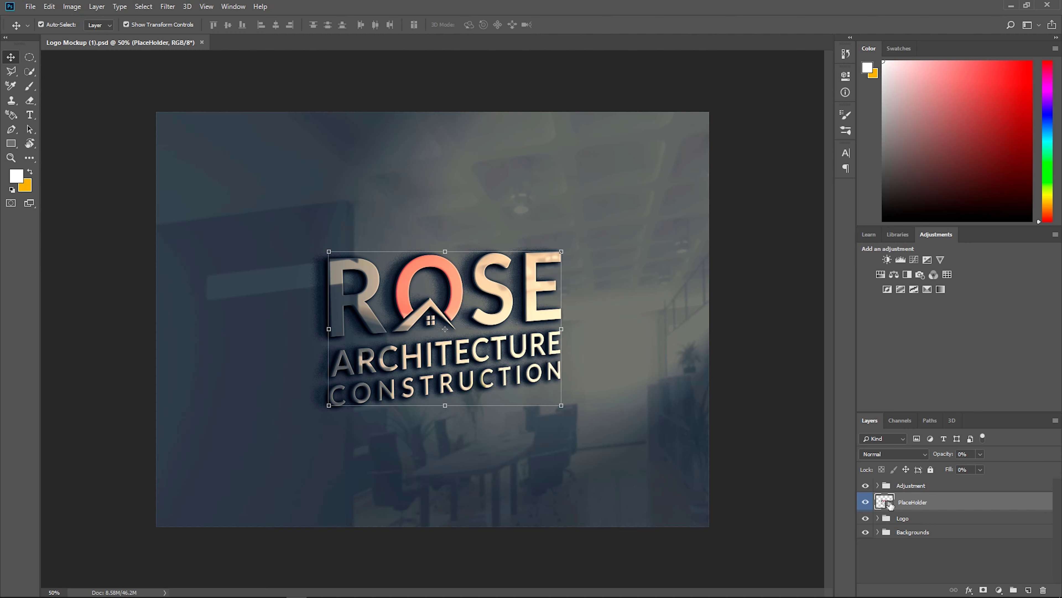
{"action": "double_click", "coordinate": [890, 504]}
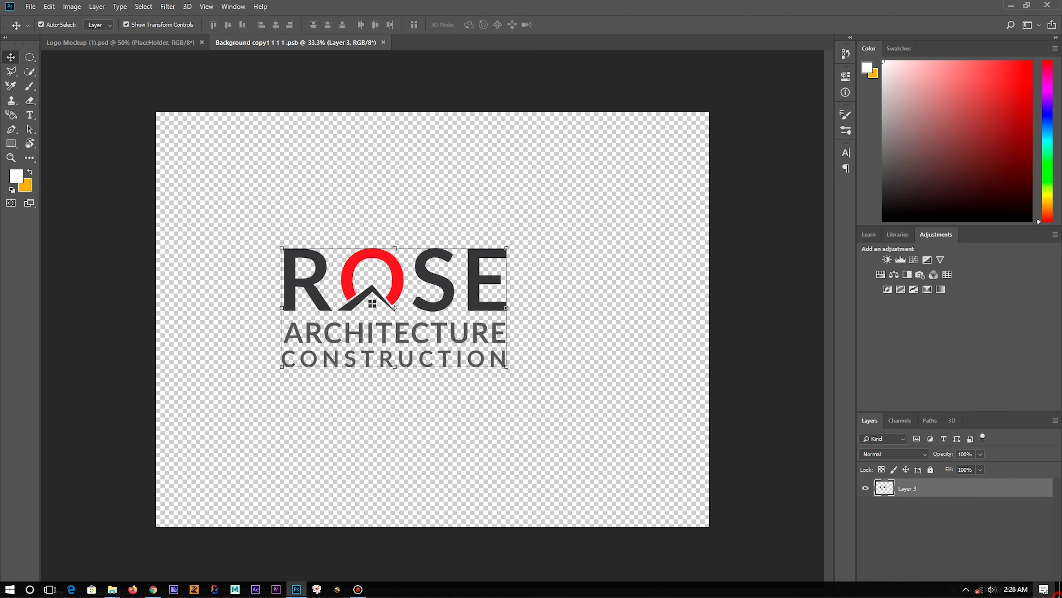
Drag the T-Series Logo image from the desktop into the PlaceHolder smart object
{"action": "left_click", "coordinate": [1044, 589]}
{"action": "left_click", "coordinate": [1060, 591]}
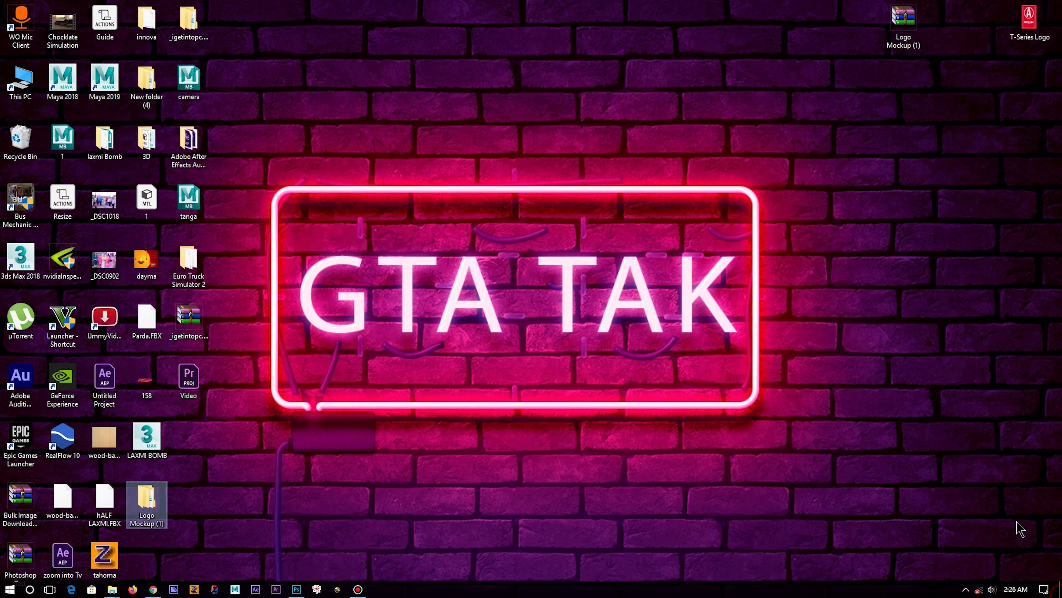
{"action": "left_click_drag", "start_coordinate": [1030, 19], "coordinate": [928, 107]}
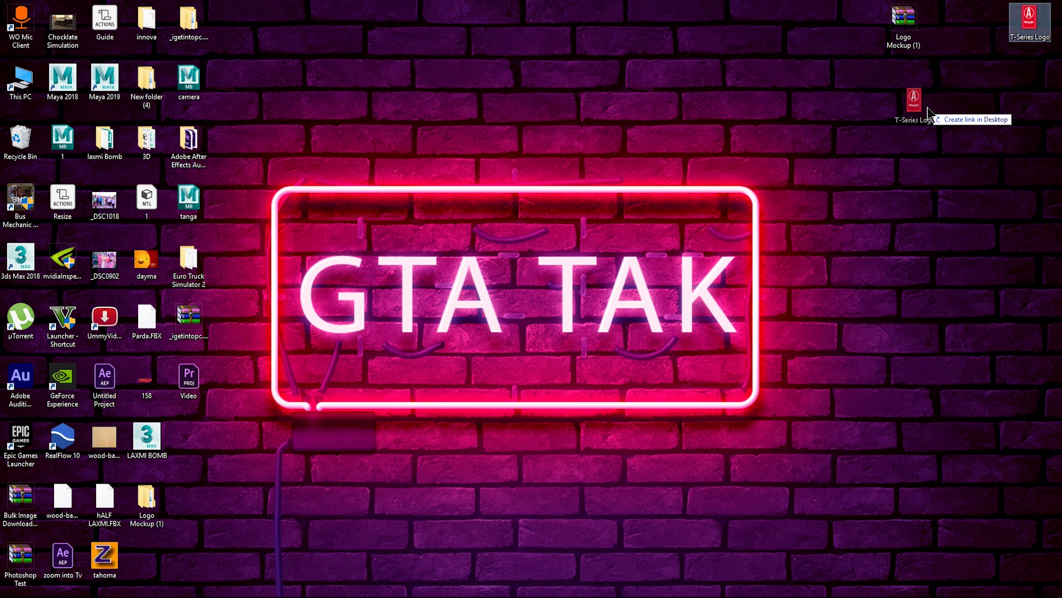
{"action": "key", "text": "alt+Tab"}
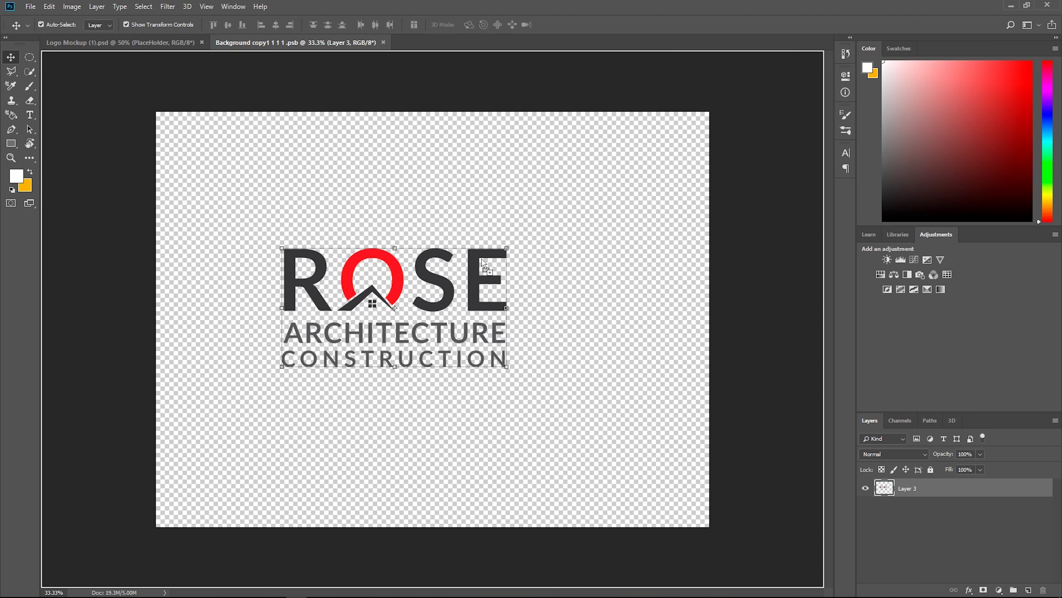
{"action": "left_click_drag", "start_coordinate": [928, 107], "coordinate": [493, 274]}
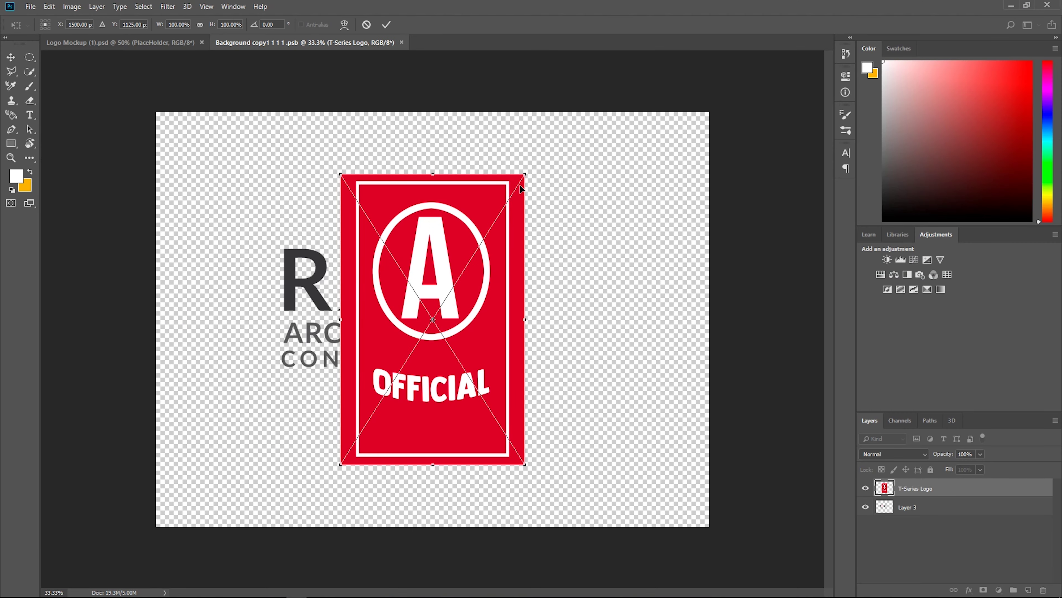
Enlarge the red logo slightly, shift it left over the ROSE logo, and commit it
{"action": "left_click_drag", "start_coordinate": [524, 178], "coordinate": [542, 191]}
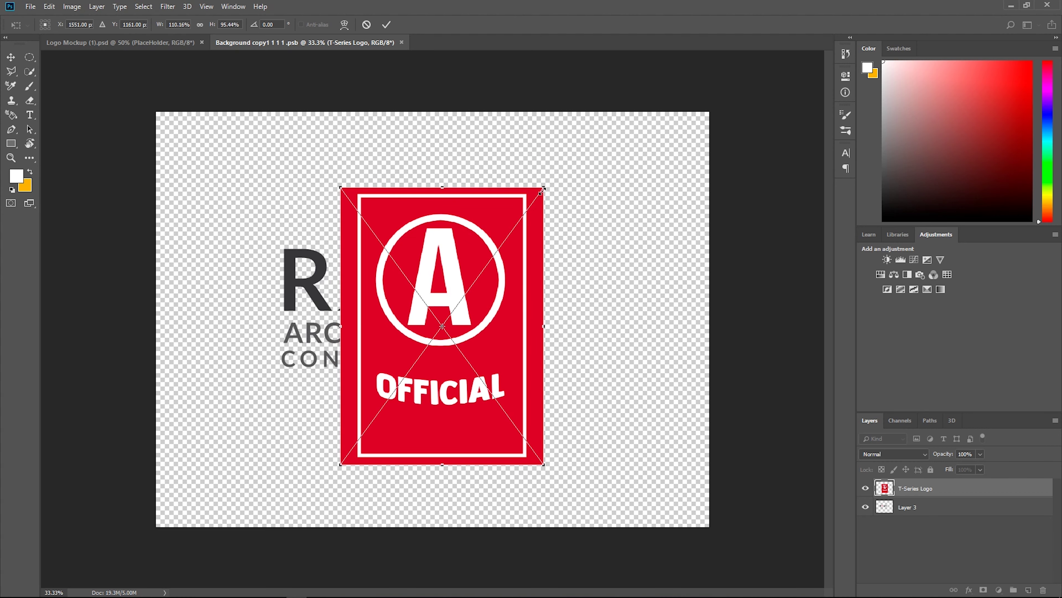
{"action": "key", "text": "ctrl+z"}
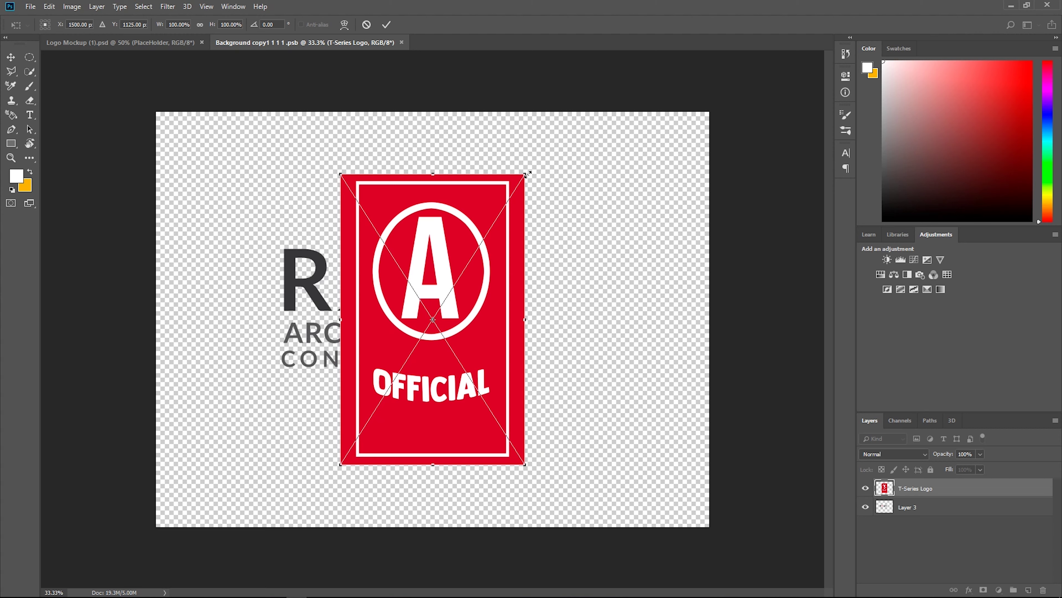
{"action": "left_click_drag", "start_coordinate": [528, 174], "coordinate": [534, 161]}
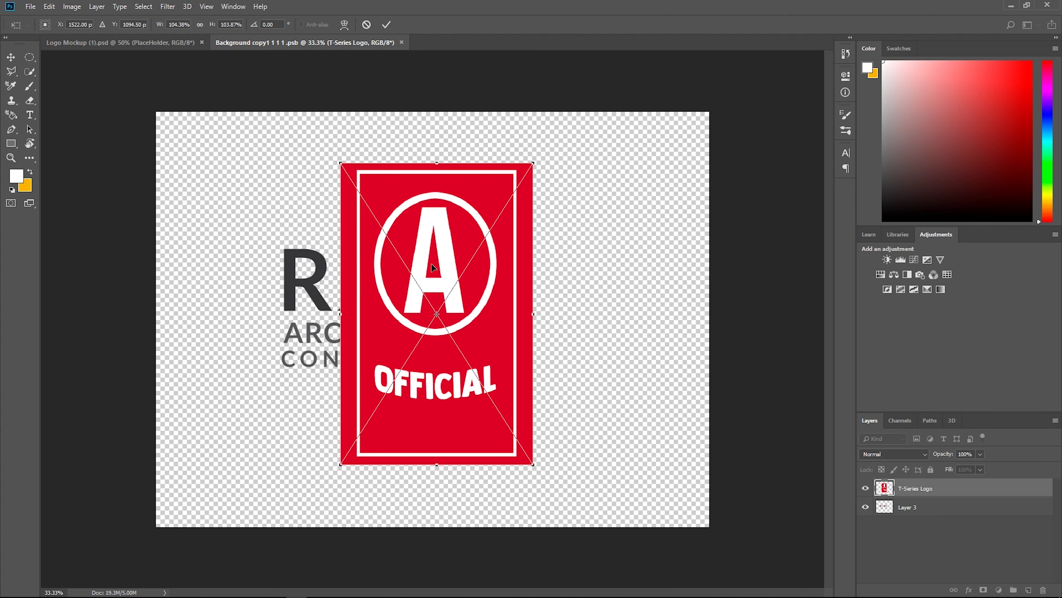
{"action": "left_click_drag", "start_coordinate": [431, 263], "coordinate": [409, 262]}
{"action": "key", "text": "Return"}
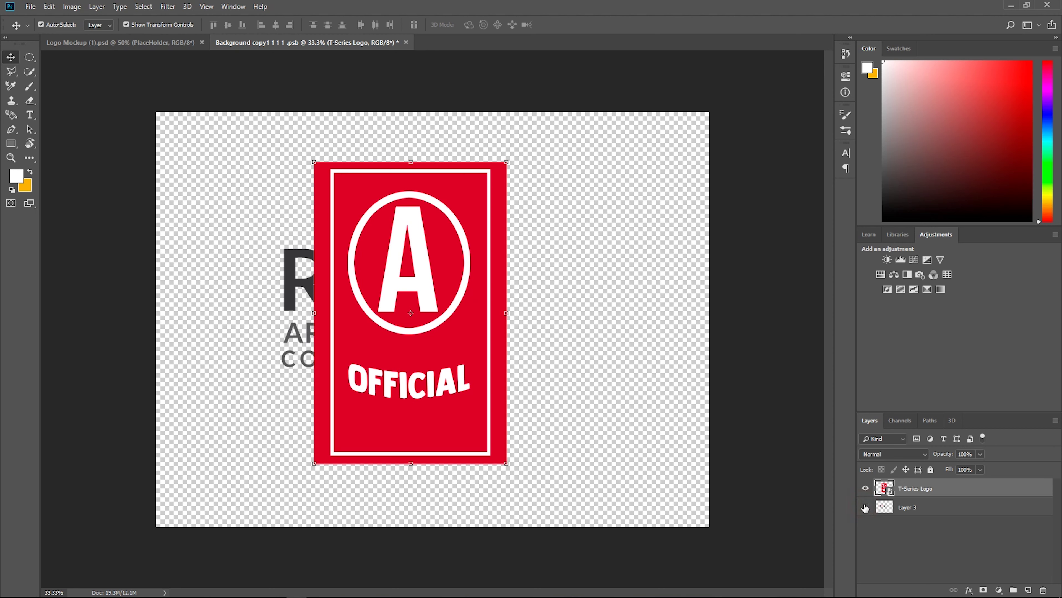
Hide Layer 3 with the ROSE logo, then close the .psb and save its changes
{"action": "left_click", "coordinate": [865, 507]}
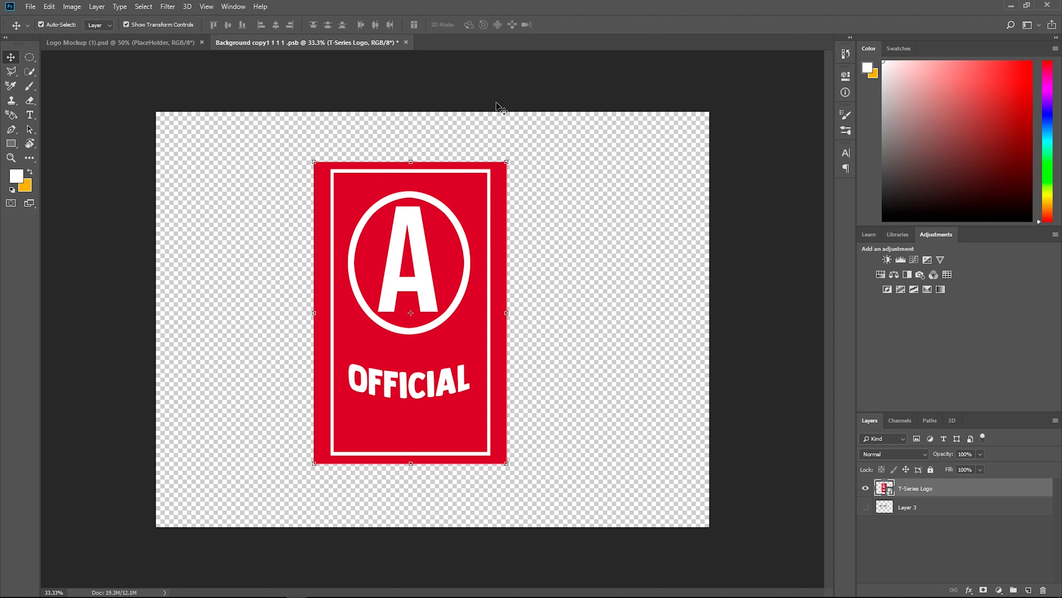
{"action": "left_click", "coordinate": [405, 42]}
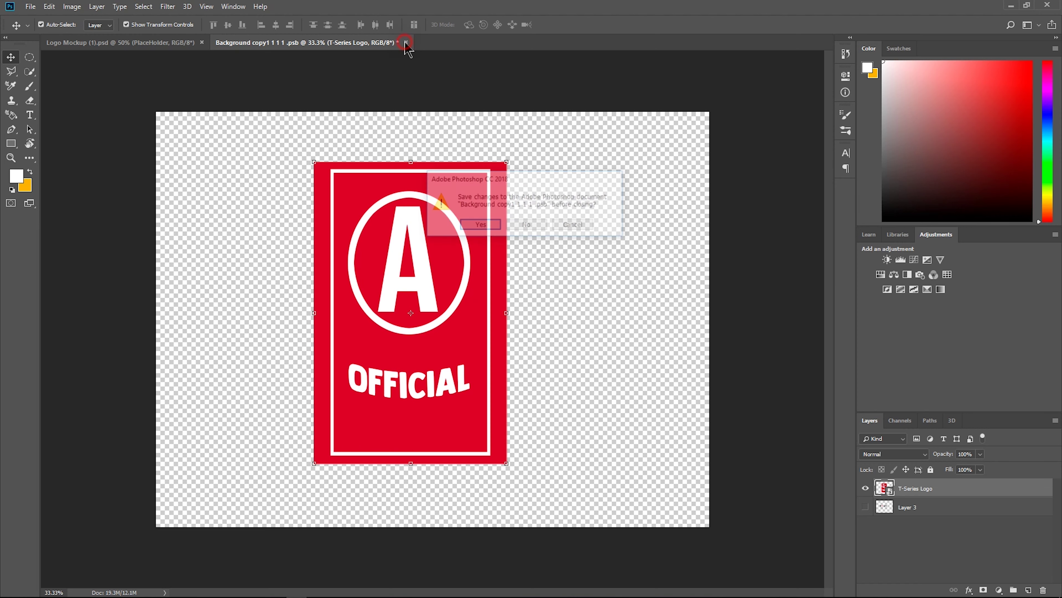
{"action": "left_click", "coordinate": [486, 226]}
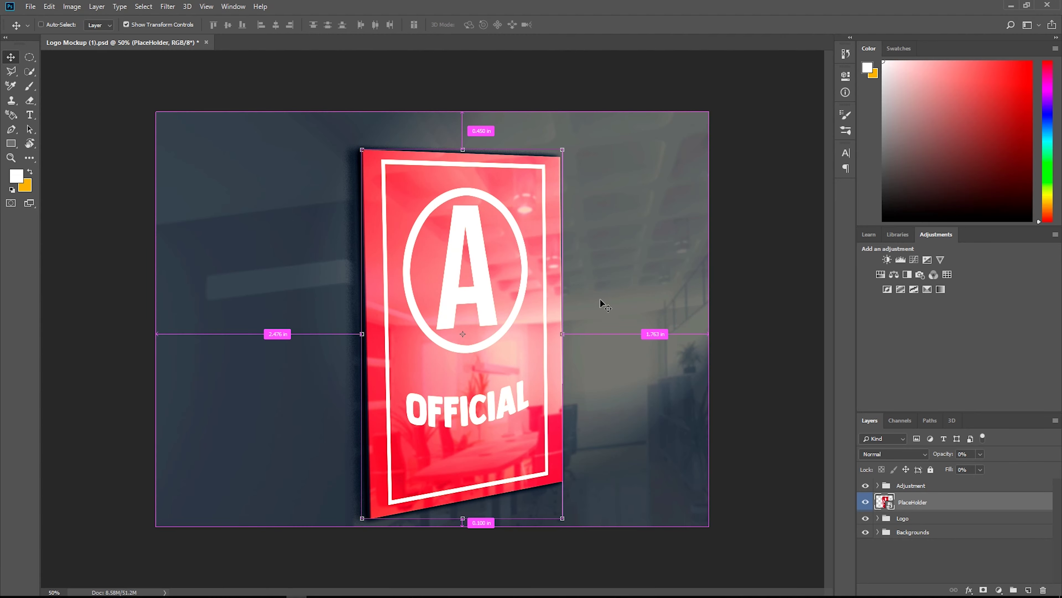
Zoom in to inspect the updated red A OFFICIAL sign, then bring up the File menu
{"action": "key", "text": "ctrl+plus"}
{"action": "key", "text": "ctrl+plus"}
{"action": "key", "text": "ctrl+plus"}
{"action": "scroll", "coordinate": [601, 302], "scroll_direction": "down", "scroll_amount": 5}
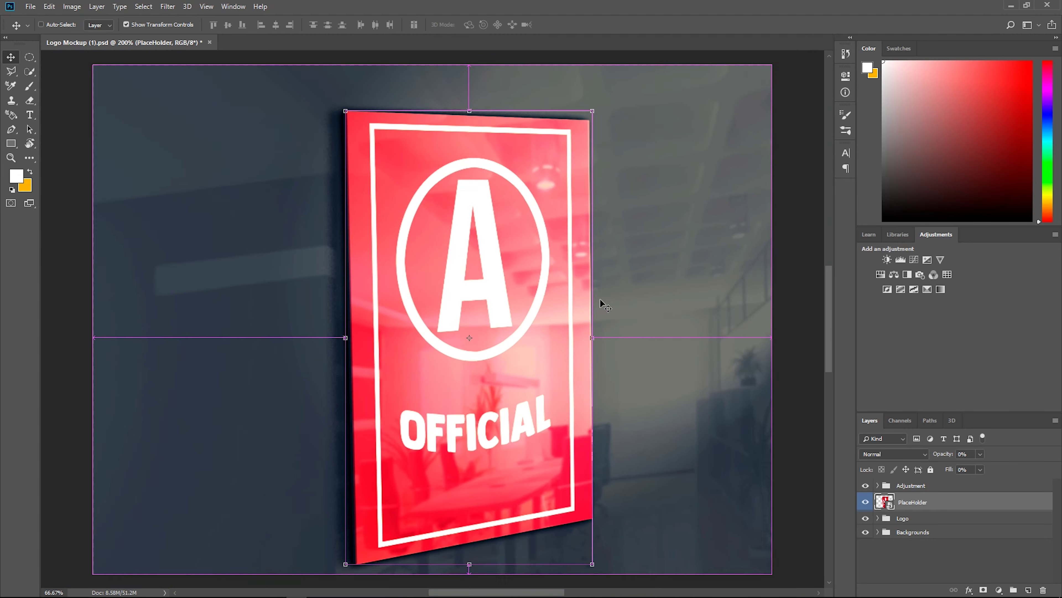
{"action": "scroll", "coordinate": [601, 302], "scroll_direction": "up", "scroll_amount": 5}
{"action": "scroll", "coordinate": [601, 303], "scroll_direction": "down", "scroll_amount": 3}
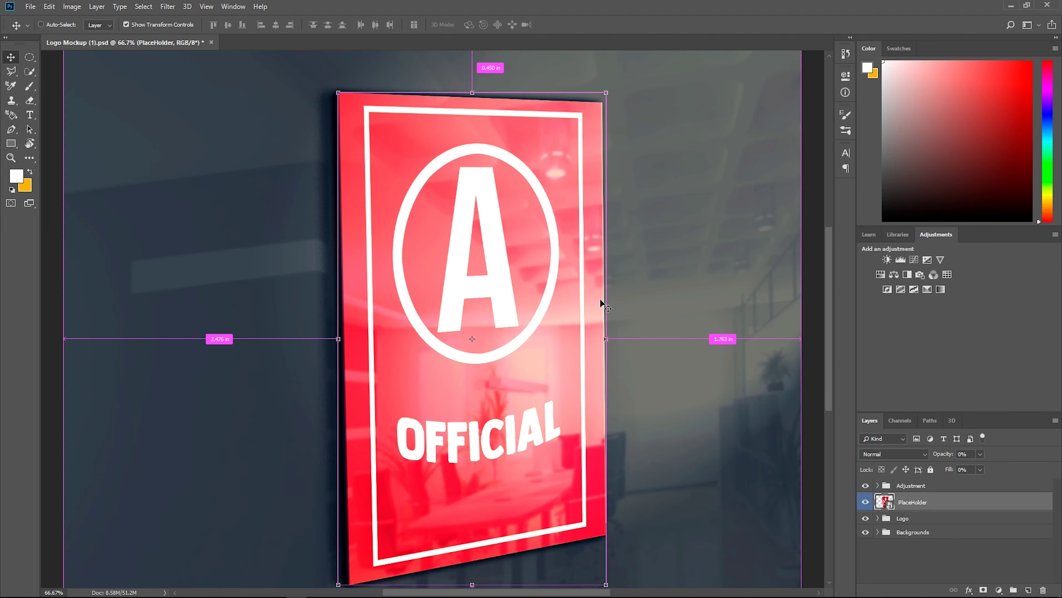
{"action": "scroll", "coordinate": [601, 302], "scroll_direction": "down", "scroll_amount": 1}
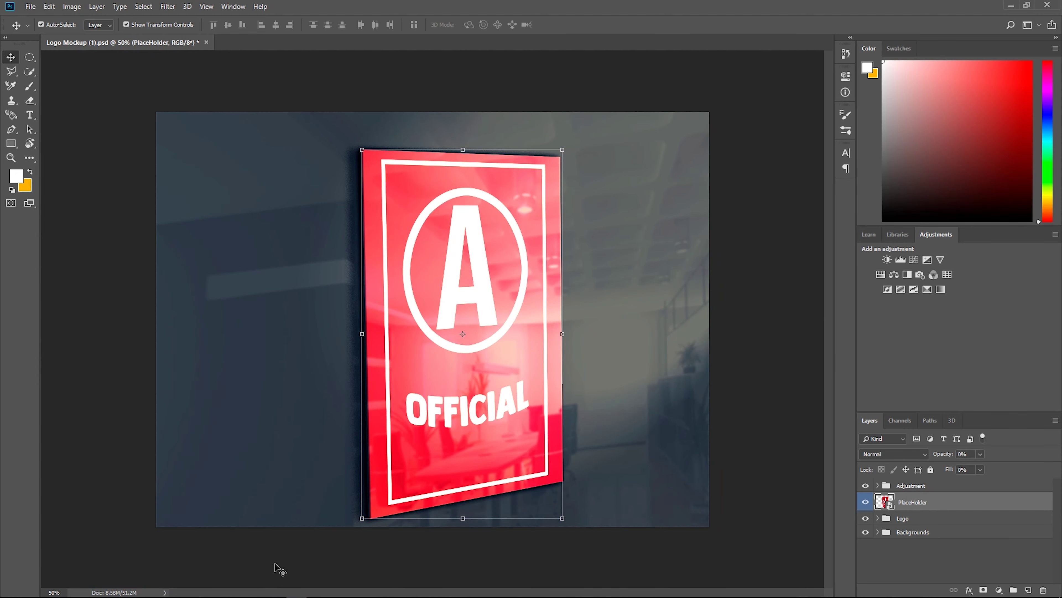
{"action": "scroll", "coordinate": [506, 356], "scroll_direction": "up", "scroll_amount": 1}
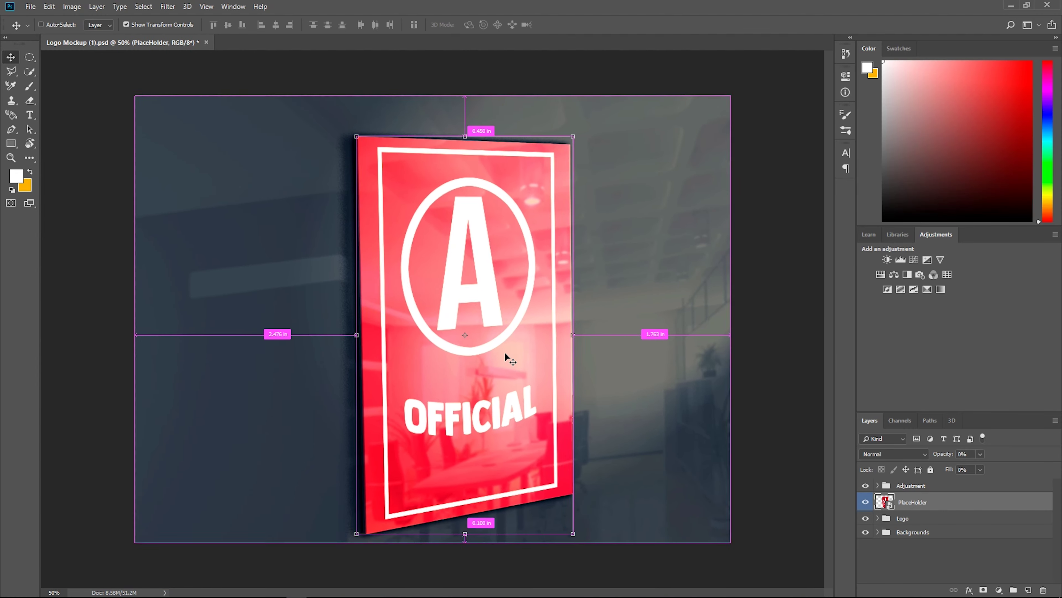
{"action": "scroll", "coordinate": [506, 356], "scroll_direction": "up", "scroll_amount": 1}
{"action": "scroll", "coordinate": [506, 356], "scroll_direction": "down", "scroll_amount": 1}
{"action": "scroll", "coordinate": [506, 356], "scroll_direction": "down", "scroll_amount": 1}
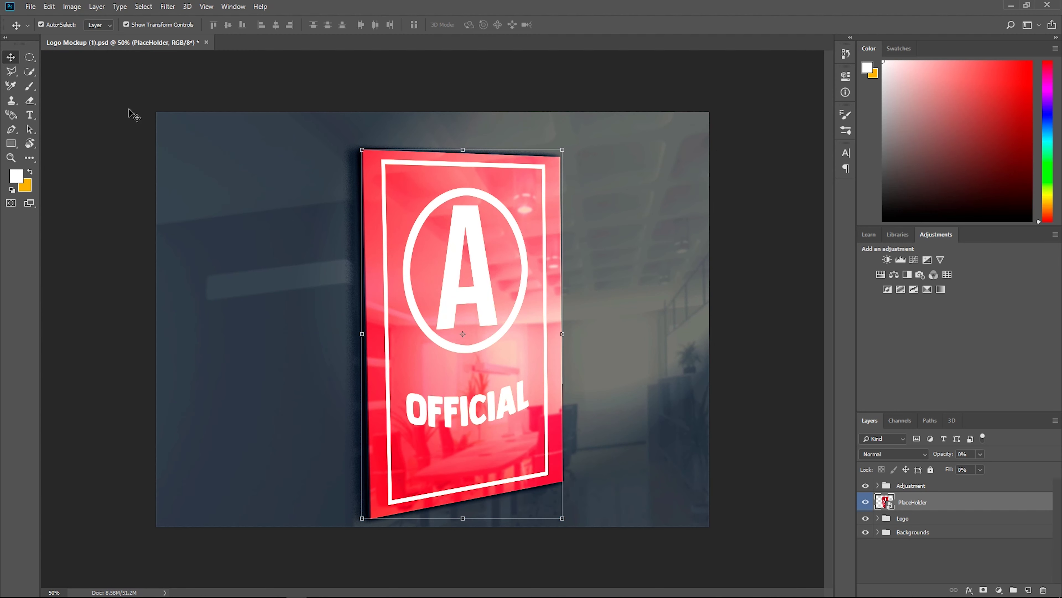
{"action": "left_click", "coordinate": [31, 7]}
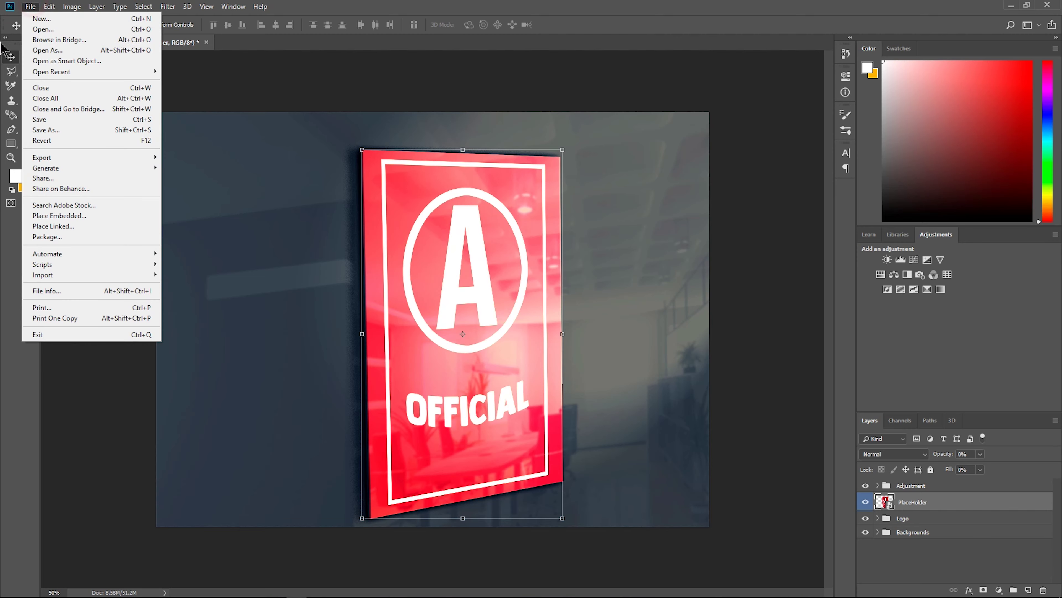
Save the mockup to the Desktop as a JPEG named 'Logo', reaching the JPEG Options
{"action": "left_click", "coordinate": [85, 131]}
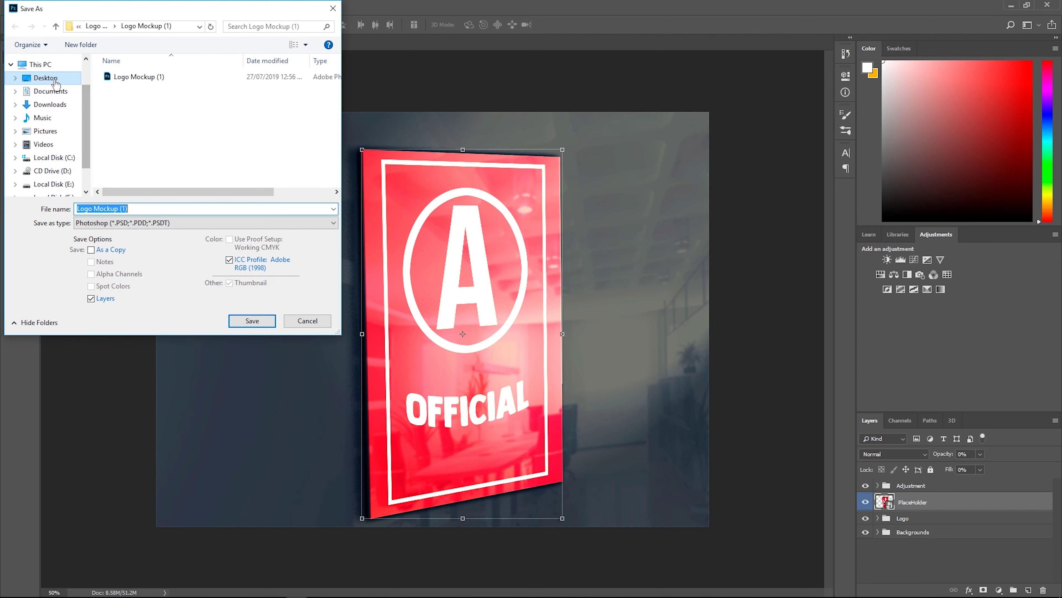
{"action": "left_click", "coordinate": [48, 77]}
{"action": "left_click", "coordinate": [143, 209]}
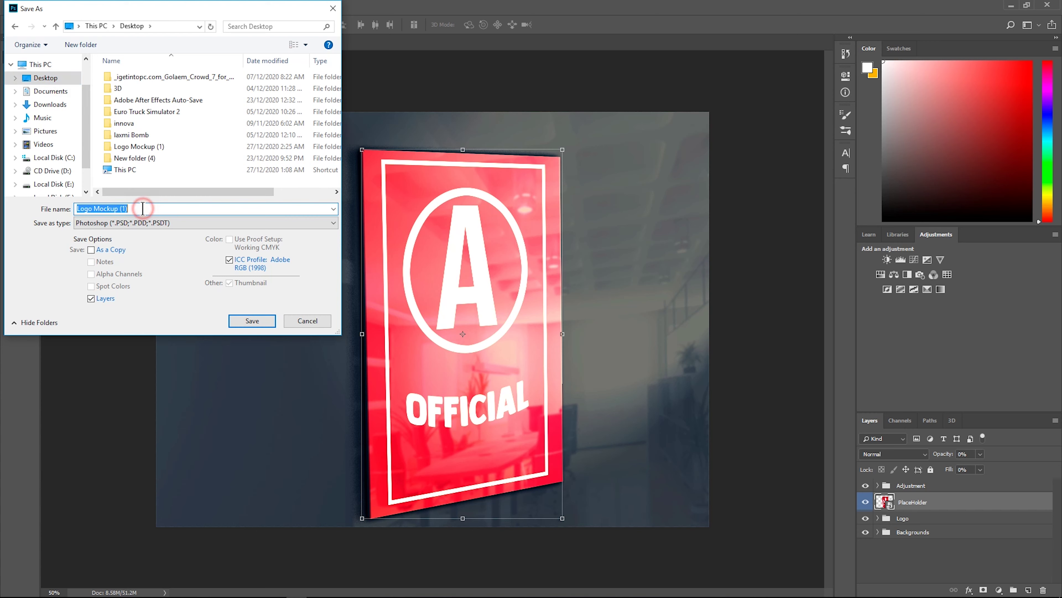
{"action": "left_click", "coordinate": [142, 208]}
{"action": "key", "text": "BackSpace"}
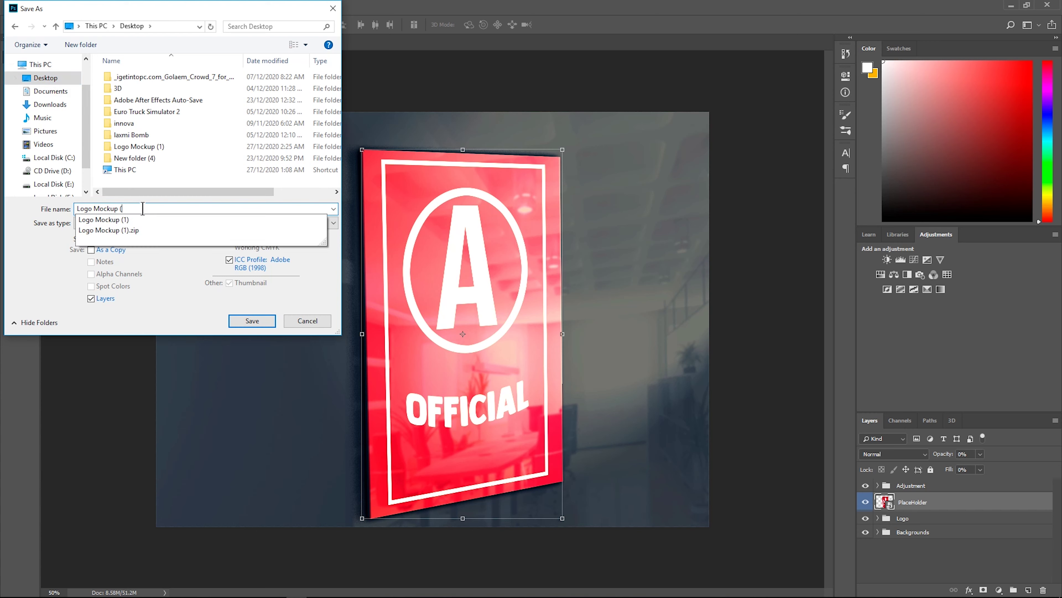
{"action": "key", "text": "BackSpace"}
{"action": "key", "text": "BackSpace"}
{"action": "key", "text": "BackSpace"}
{"action": "key", "text": "BackSpace"}
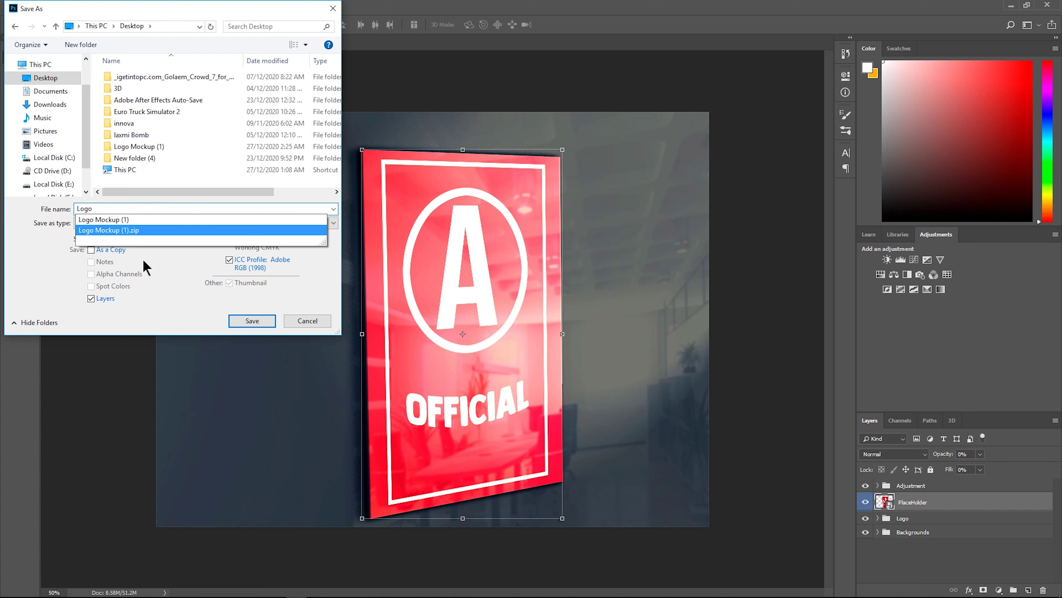
{"action": "left_click", "coordinate": [146, 294]}
{"action": "left_click", "coordinate": [123, 221]}
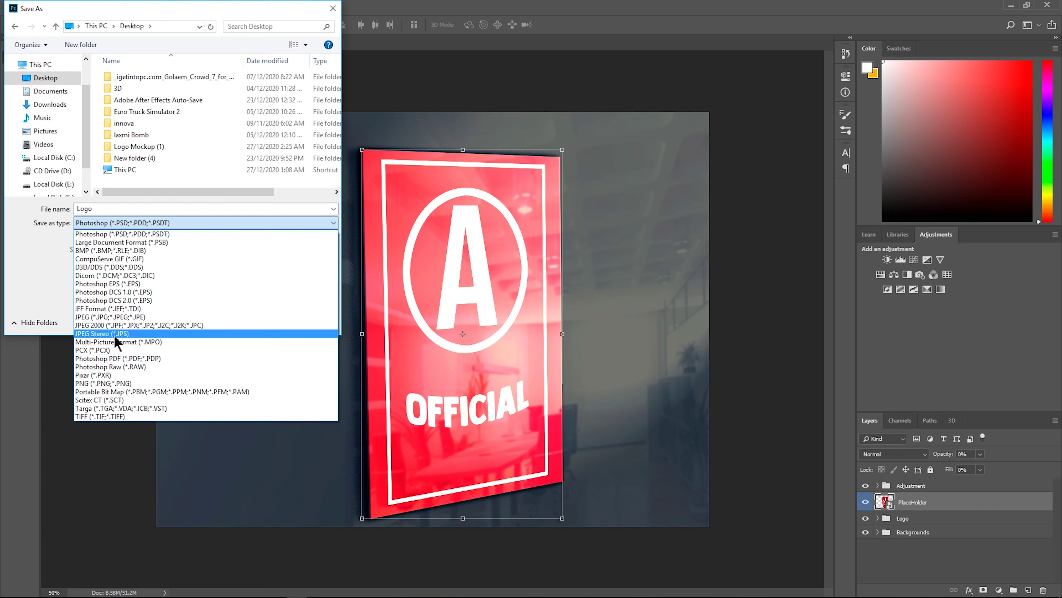
{"action": "left_click", "coordinate": [188, 316]}
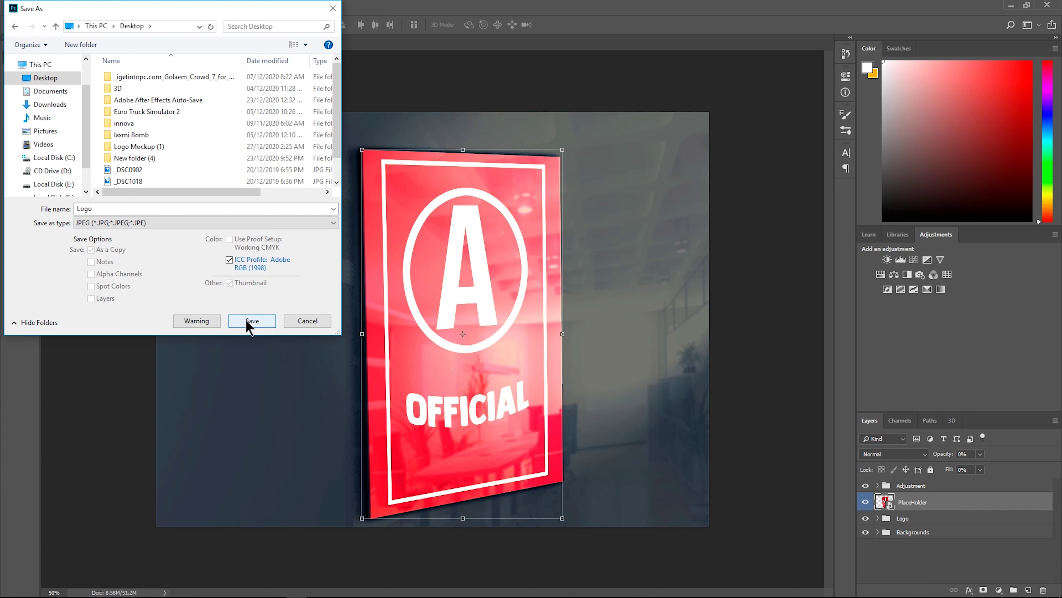
{"action": "left_click", "coordinate": [250, 321]}
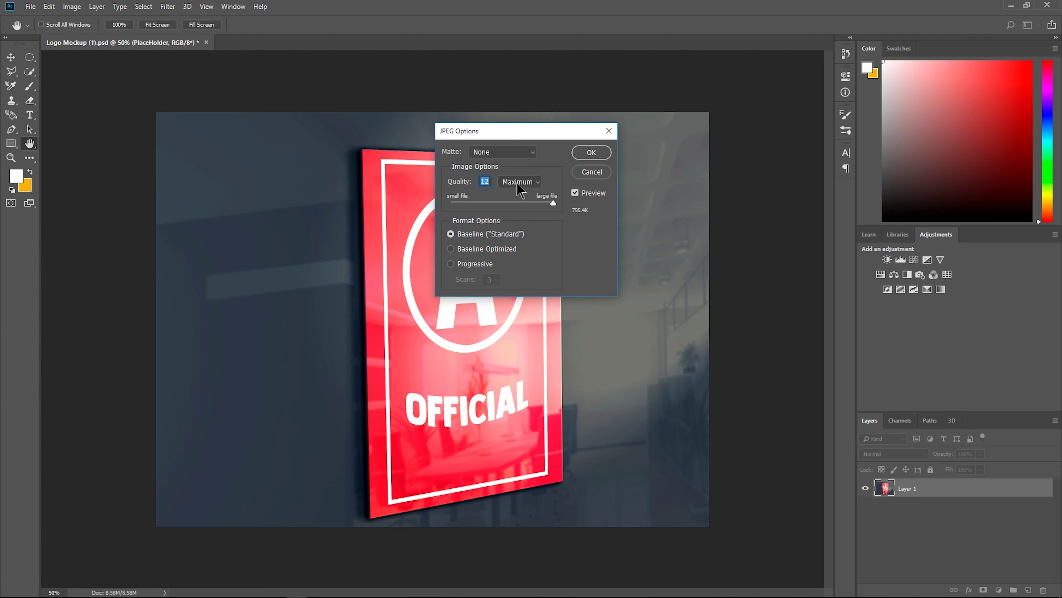
Save the Logo JPEG at Maximum quality 12 with Matte left at None
{"action": "left_click", "coordinate": [517, 183]}
{"action": "left_click", "coordinate": [517, 183]}
{"action": "left_click", "coordinate": [513, 146]}
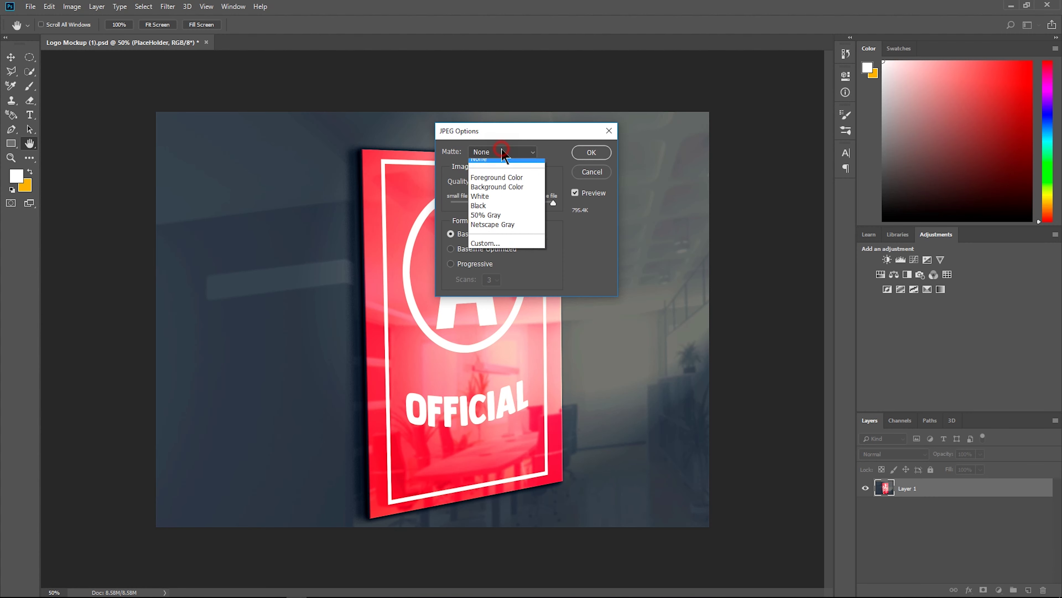
{"action": "left_click", "coordinate": [455, 164]}
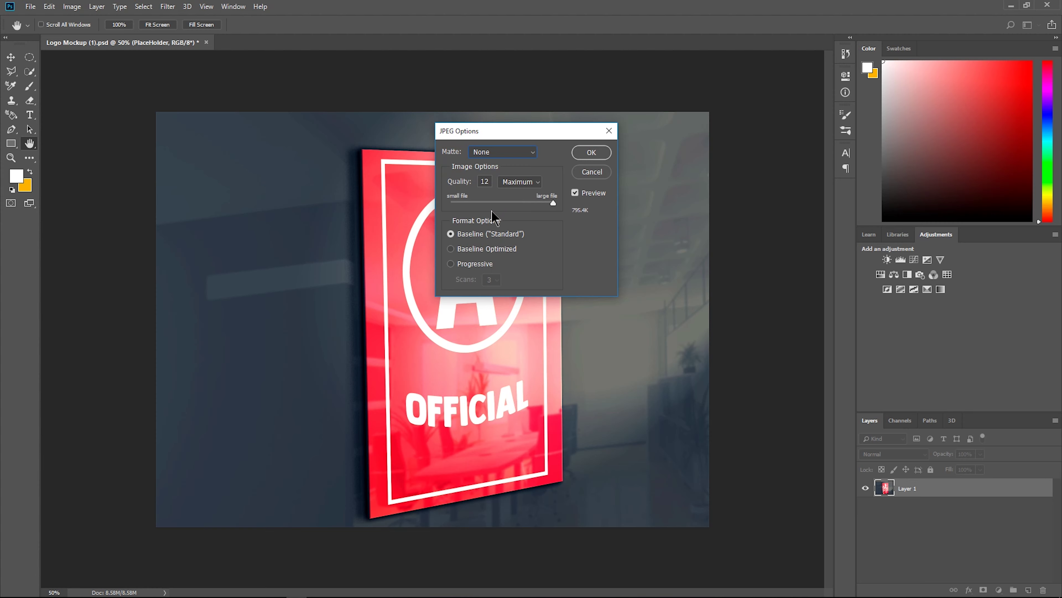
{"action": "left_click", "coordinate": [589, 155]}
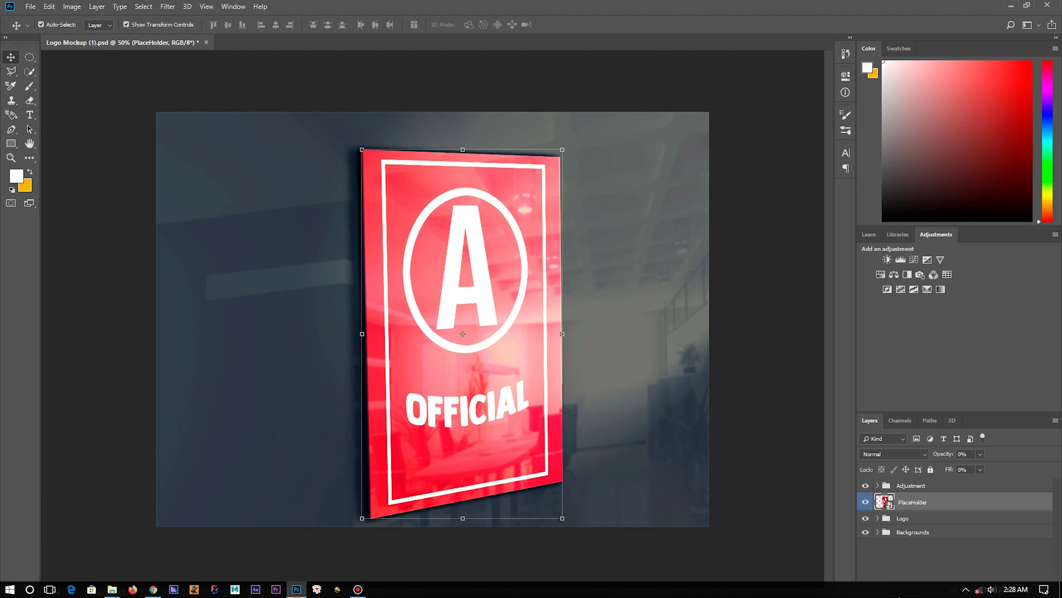
Check that Logo's Properties details show 2000 x 1500 pixels at 300 dpi, then open Logo.jpg in Photos
{"action": "left_click", "coordinate": [1058, 590]}
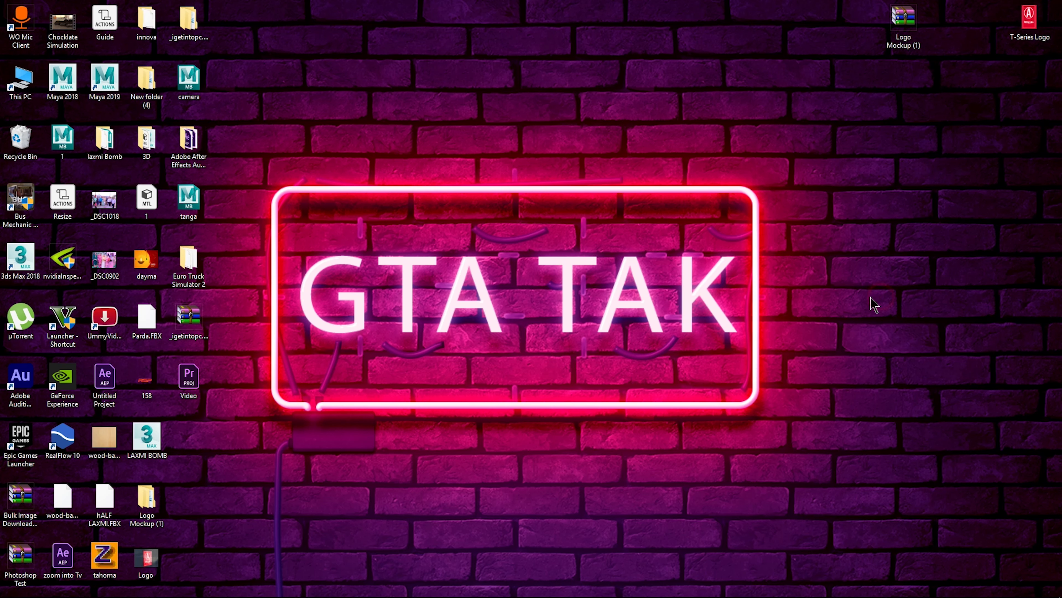
{"action": "right_click", "coordinate": [150, 561]}
{"action": "left_click", "coordinate": [183, 550]}
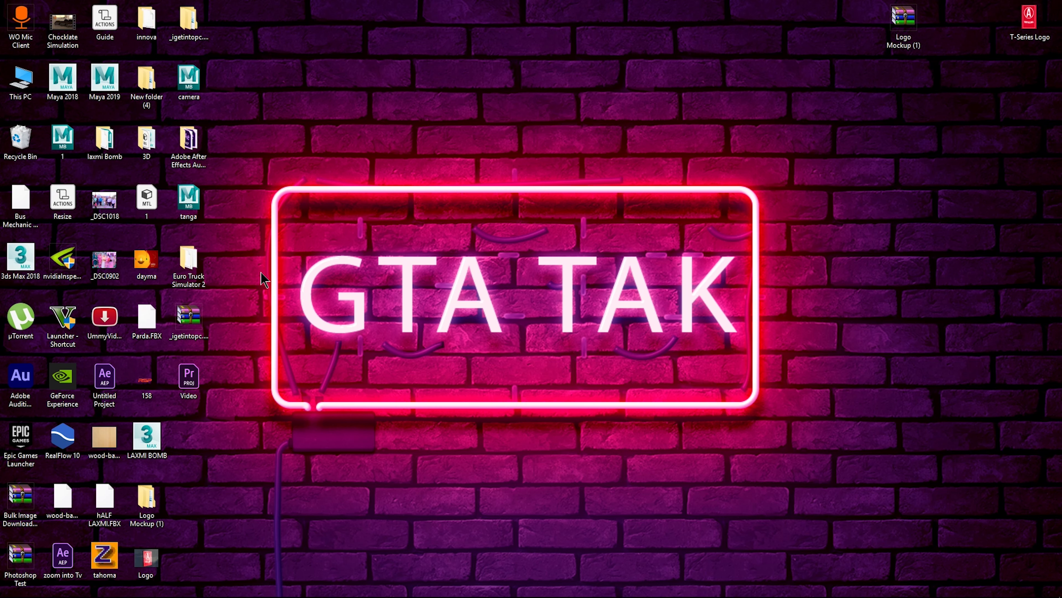
{"action": "left_click", "coordinate": [224, 338]}
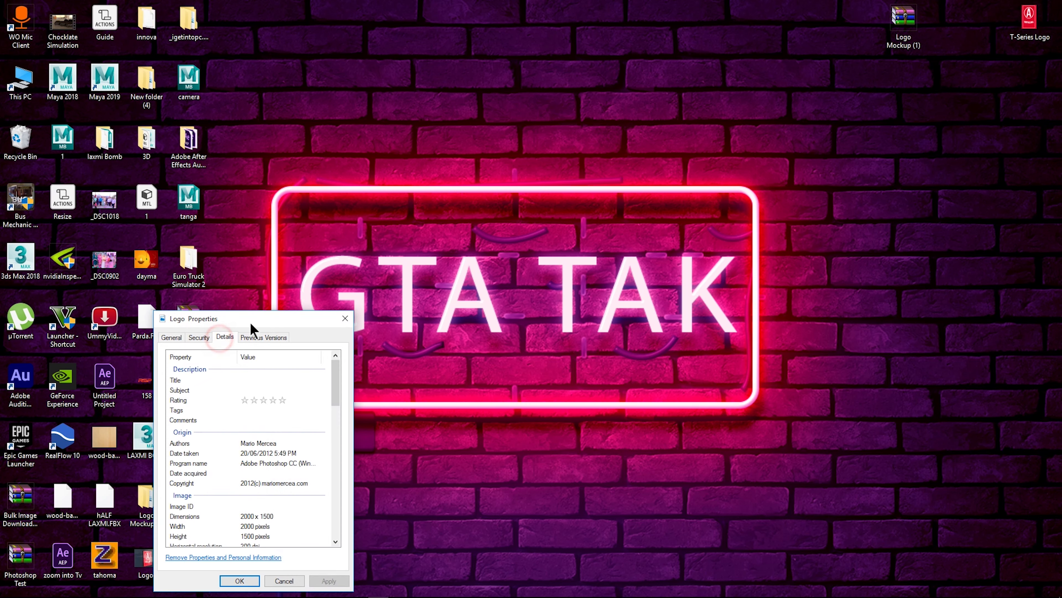
{"action": "left_click_drag", "start_coordinate": [251, 324], "coordinate": [256, 239]}
{"action": "scroll", "coordinate": [276, 431], "scroll_direction": "down", "scroll_amount": 4}
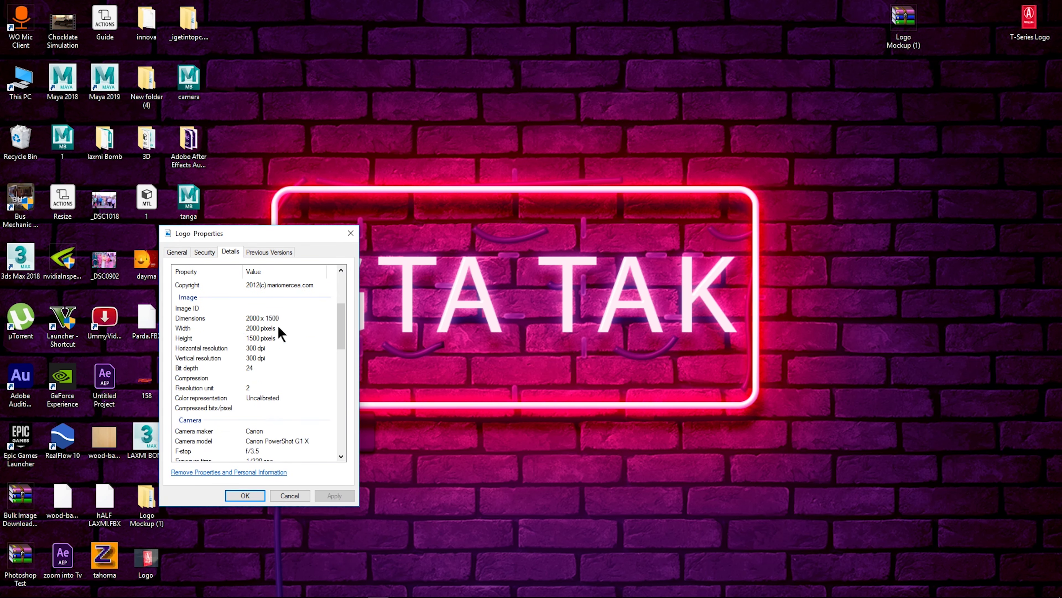
{"action": "left_click", "coordinate": [261, 319]}
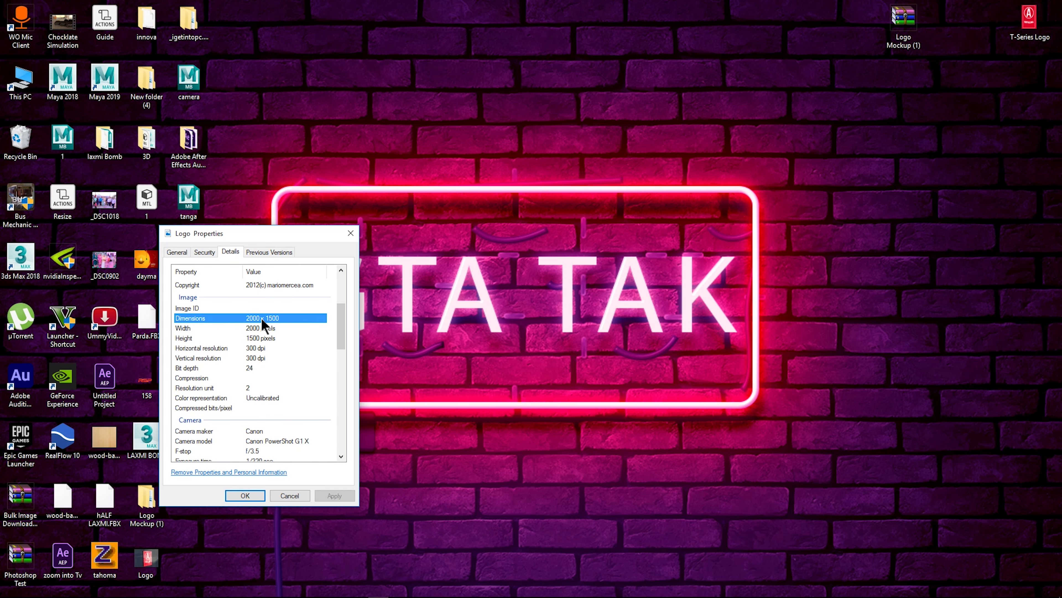
{"action": "left_click", "coordinate": [350, 233]}
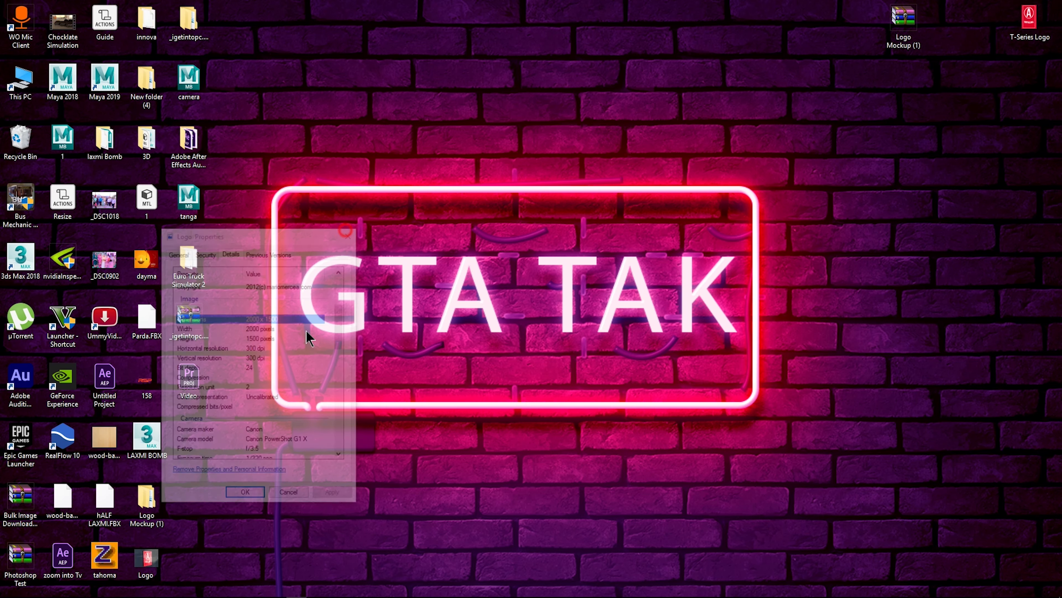
{"action": "double_click", "coordinate": [162, 561]}
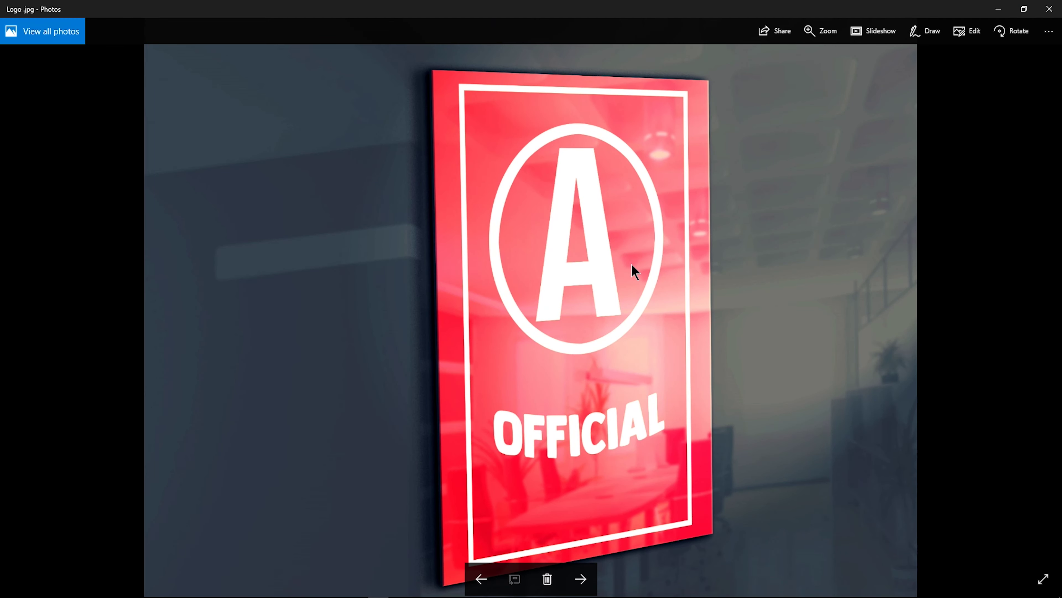
Zoom into Logo.jpg to inspect the red A OFFICIAL wall sign, then return to the desktop
{"action": "scroll", "coordinate": [694, 204], "scroll_direction": "up", "scroll_amount": 2}
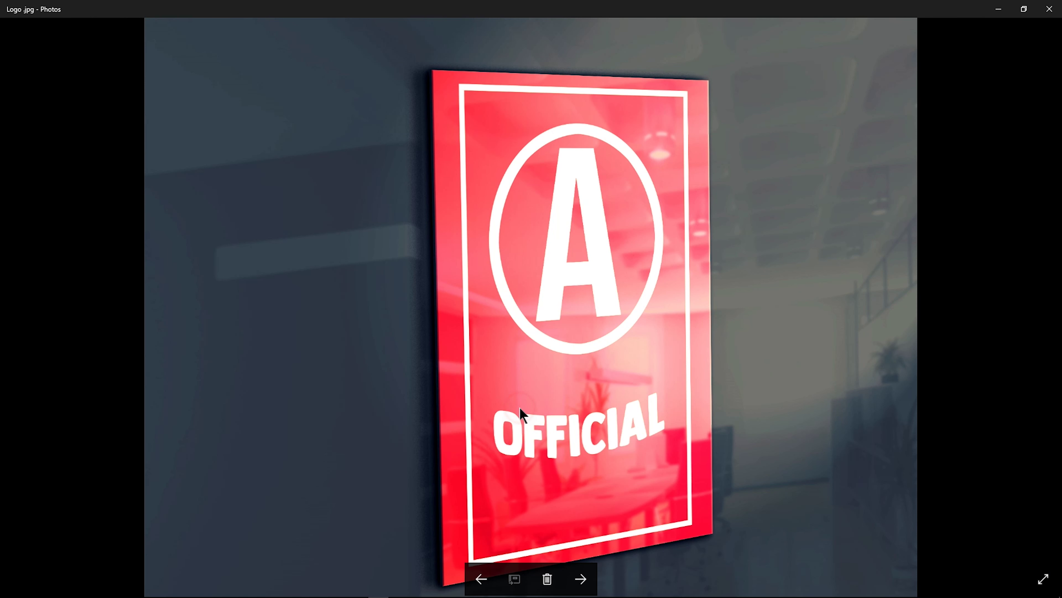
{"action": "left_click", "coordinate": [520, 408]}
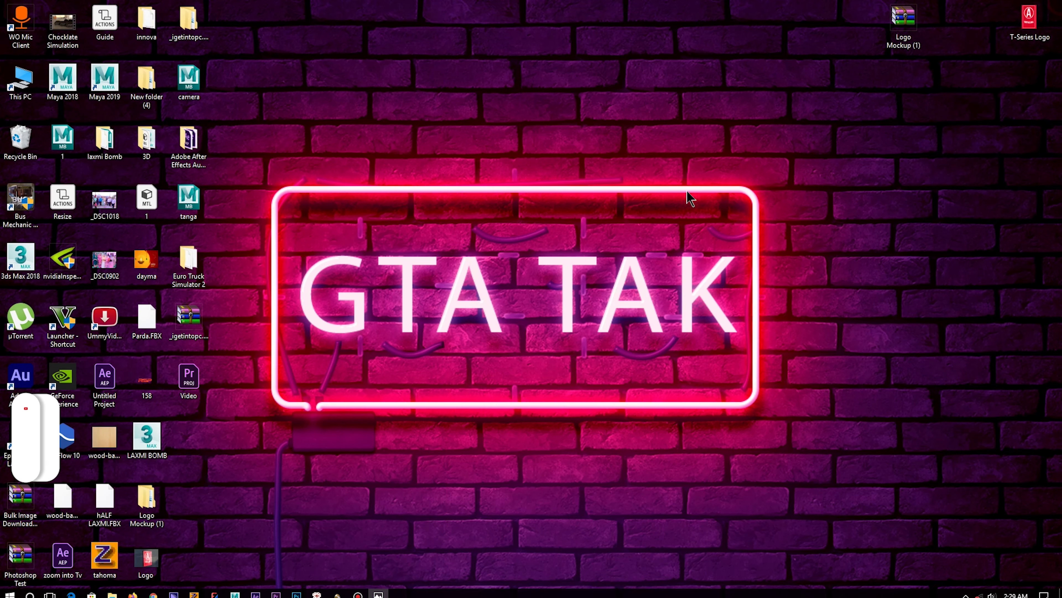
{"action": "right_click", "coordinate": [625, 211]}
{"action": "left_click", "coordinate": [665, 242]}
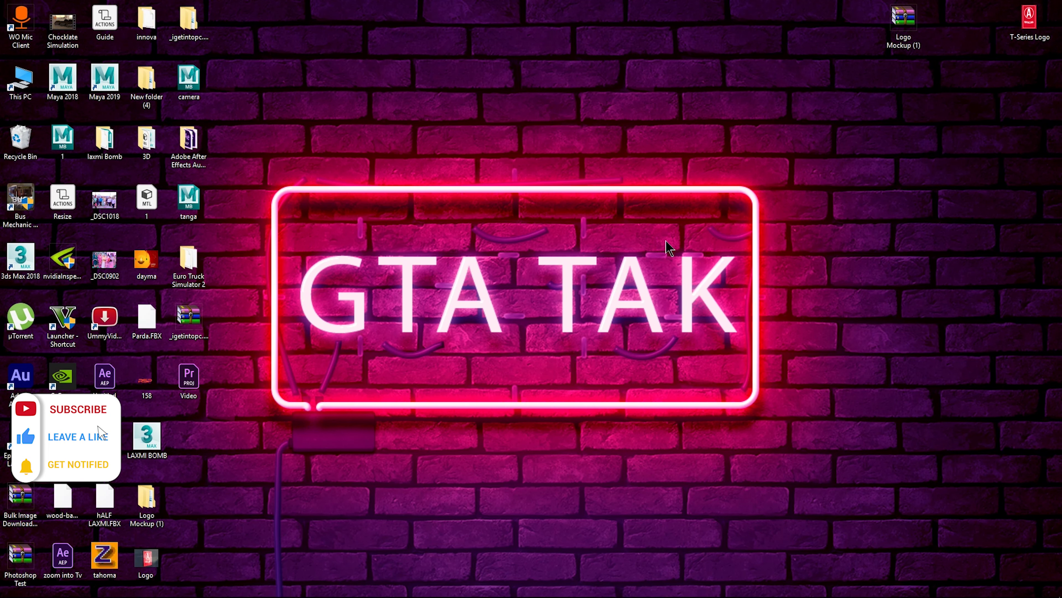